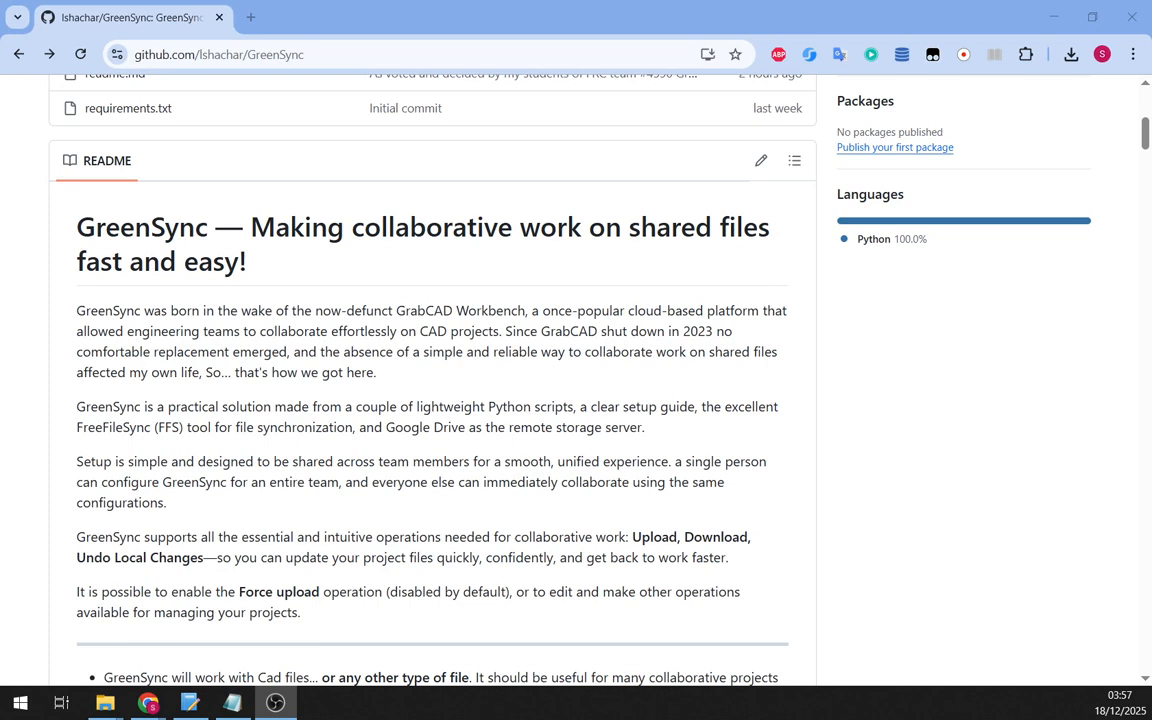
# - Load the GreenSync Drive folder link and download the ZZ GreenSync Ops - 1 Download.ffs_gui config
pyautogui.click(413, 64)
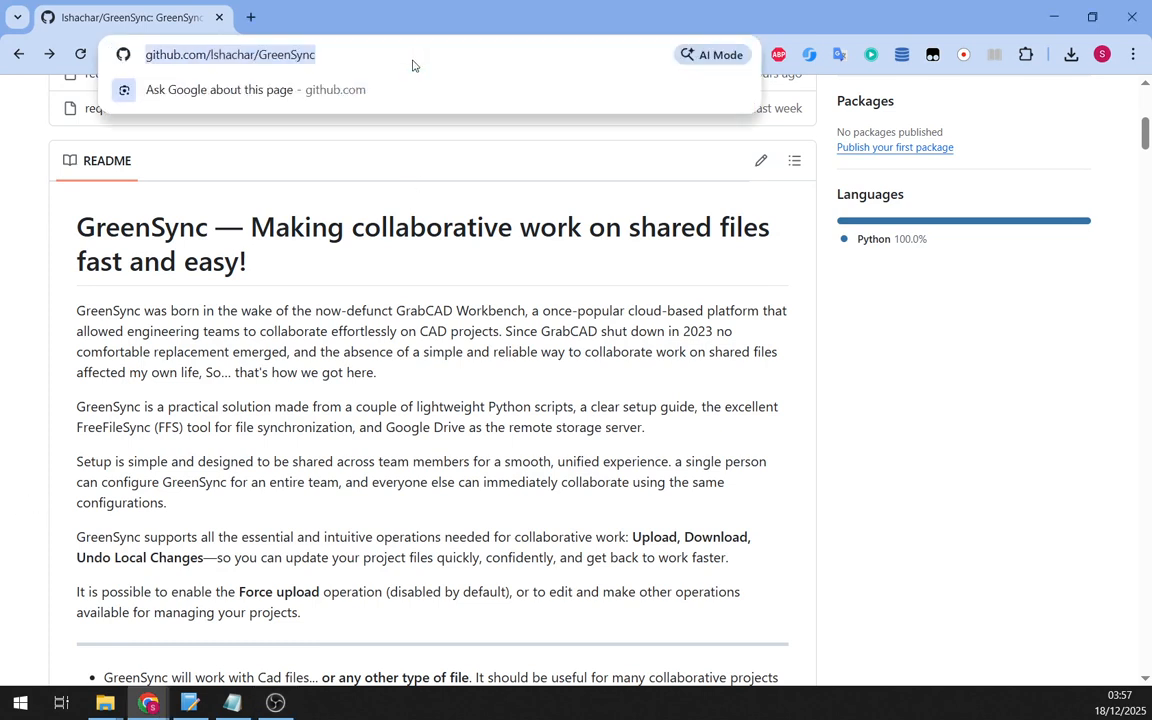
pyautogui.press('Return')
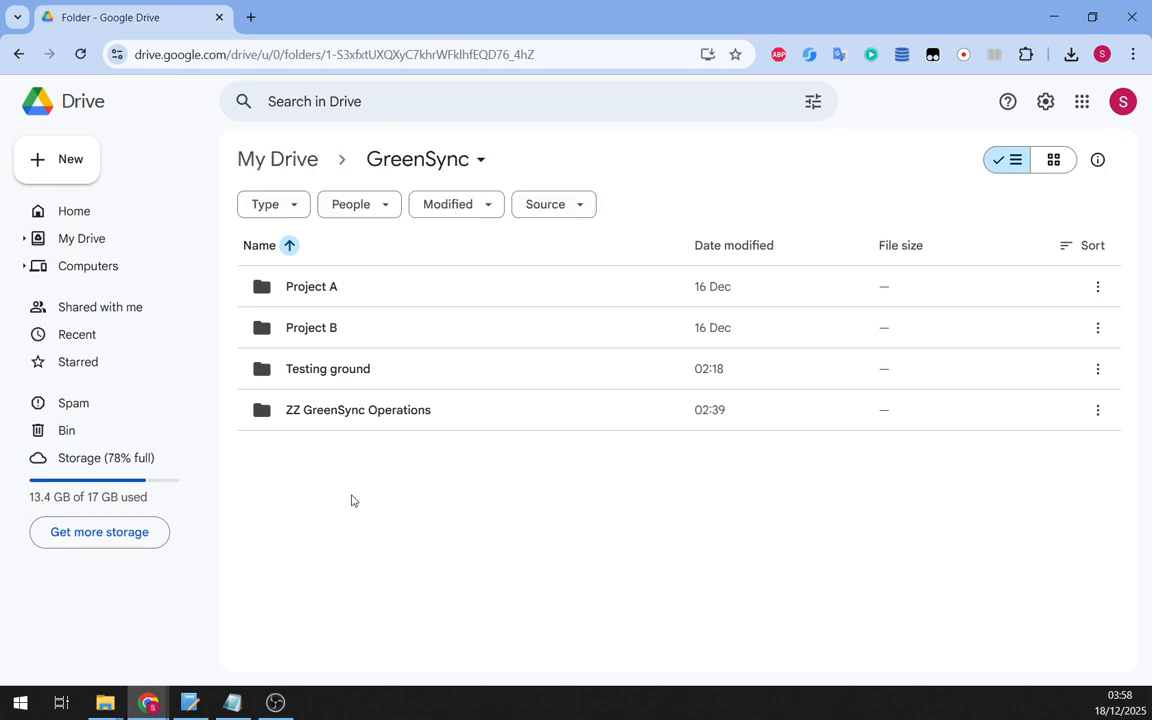
pyautogui.doubleClick(381, 411)
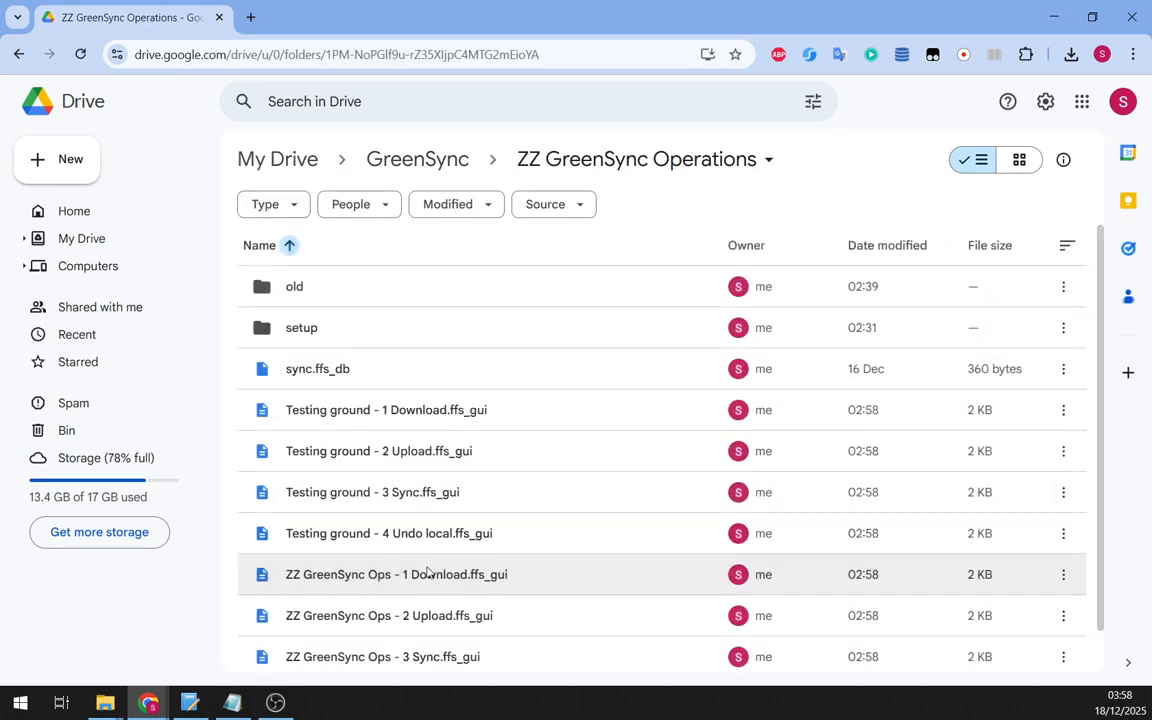
pyautogui.scroll(-1, 553, 525)
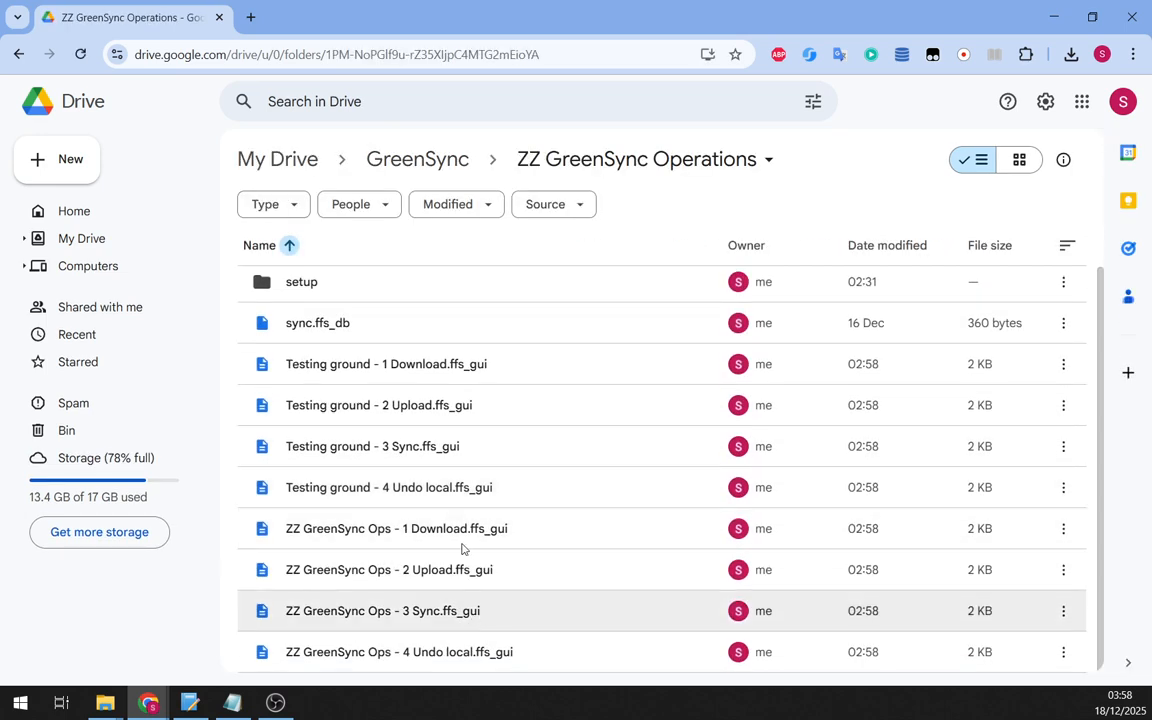
pyautogui.click(411, 529)
pyautogui.rightClick(407, 531)
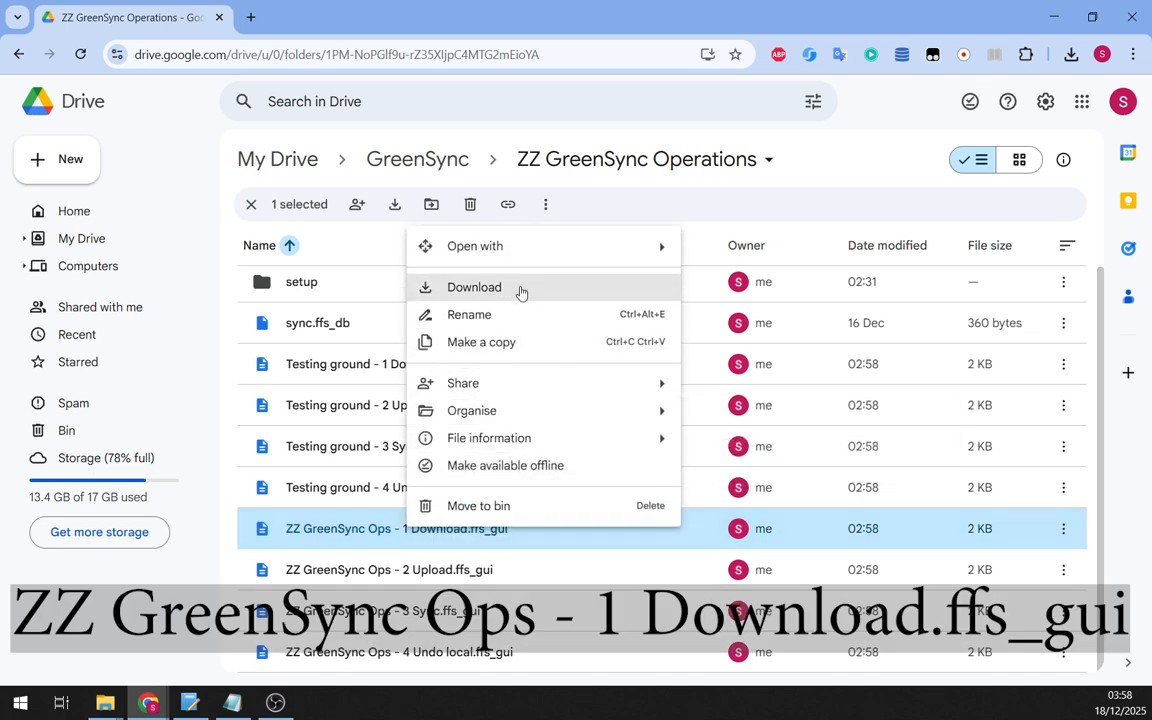
pyautogui.click(536, 288)
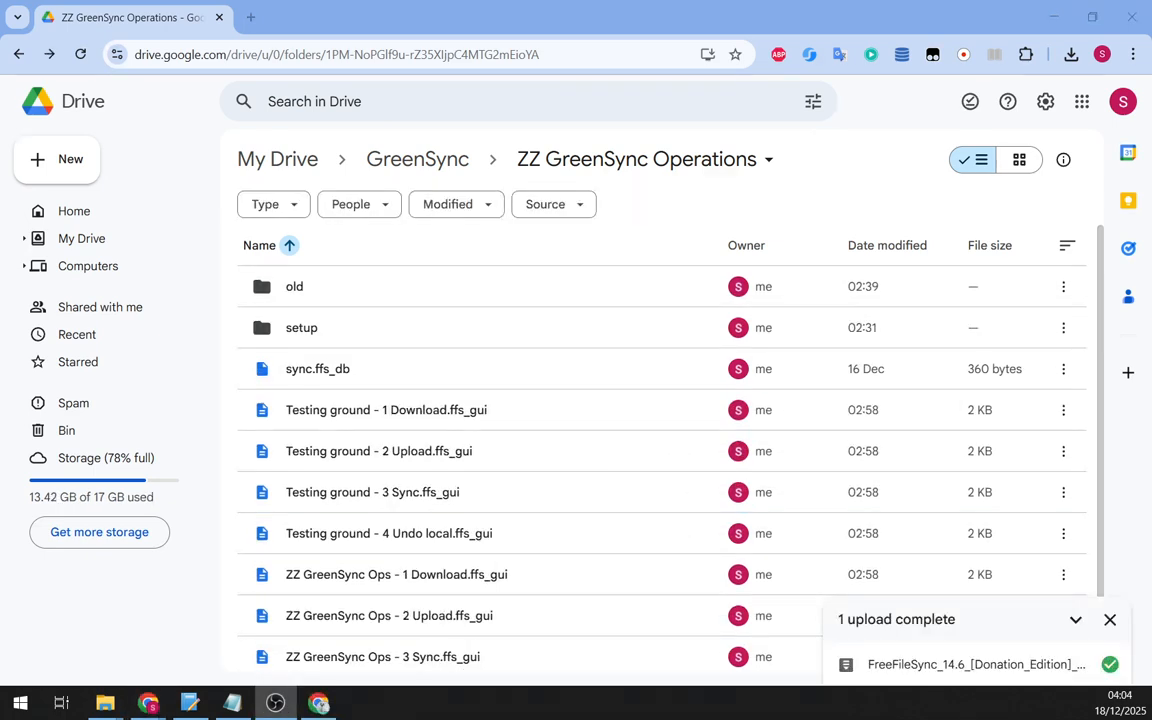
# - Open setup > FFS setup to view the FreeFileSync 14.6 zip archive
pyautogui.doubleClick(311, 329)
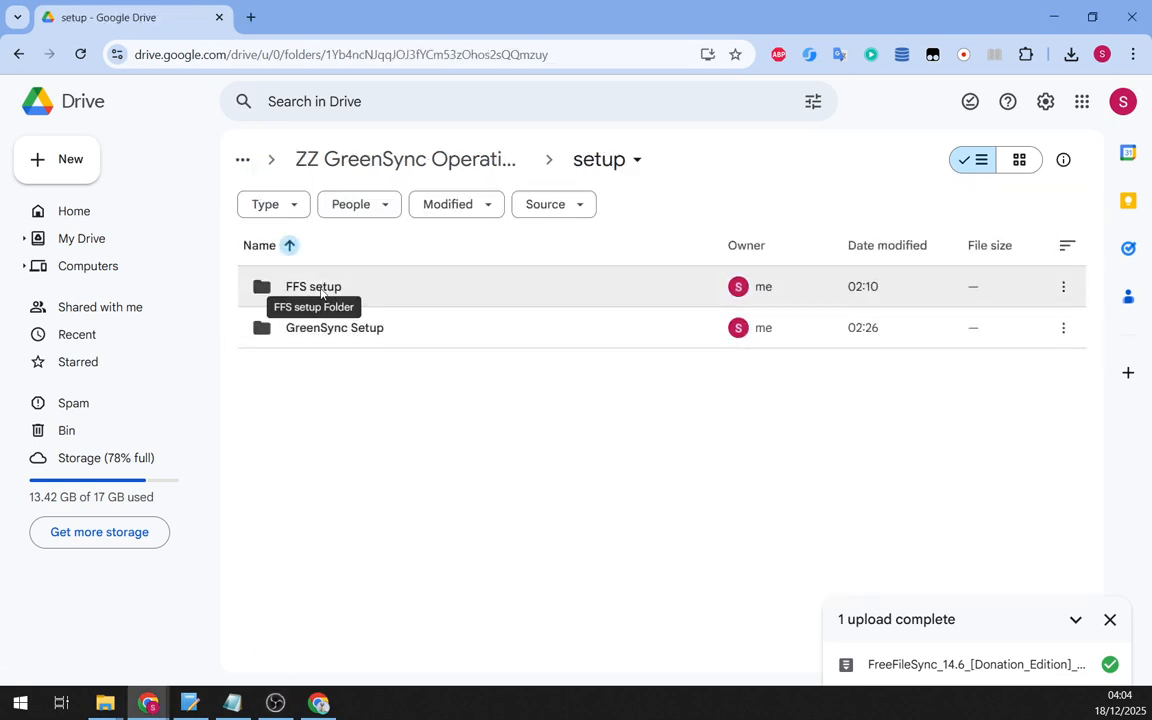
pyautogui.click(321, 291)
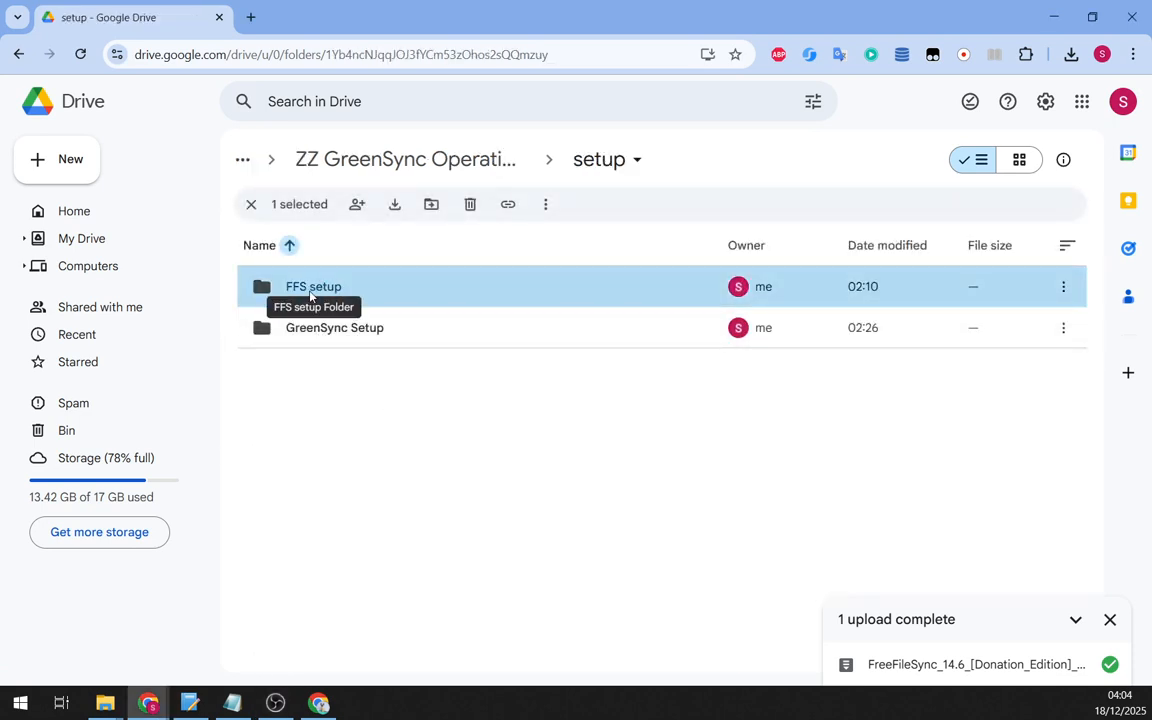
pyautogui.doubleClick(311, 292)
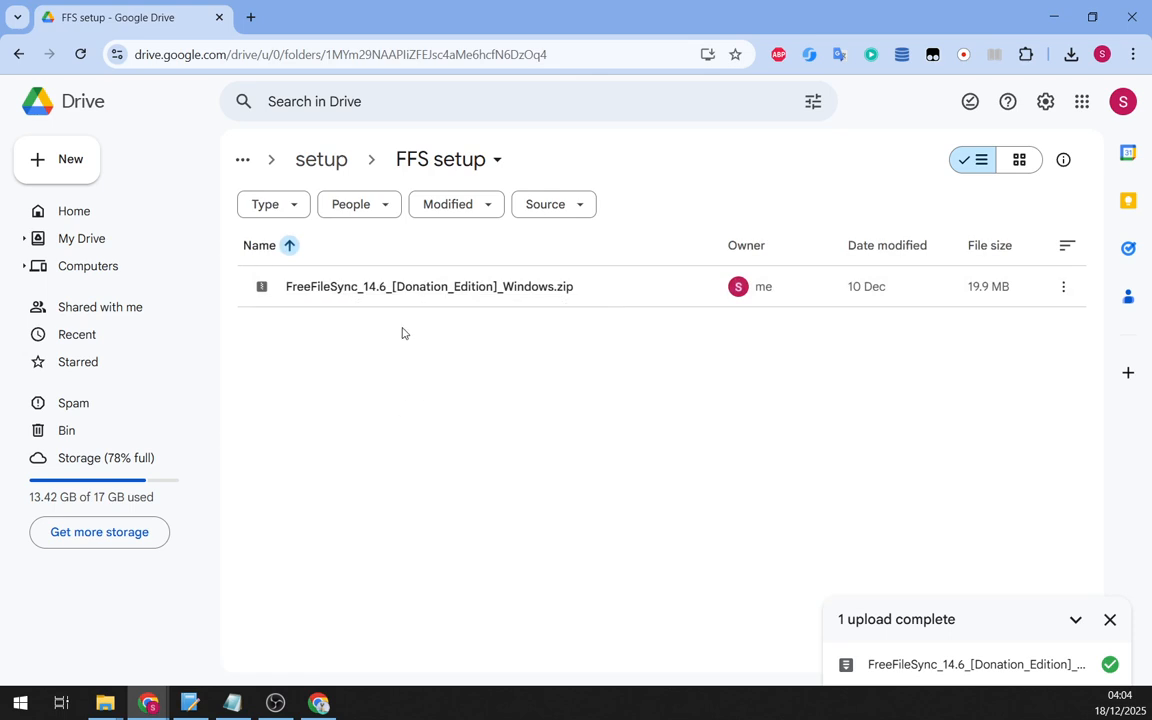
pyautogui.click(435, 290)
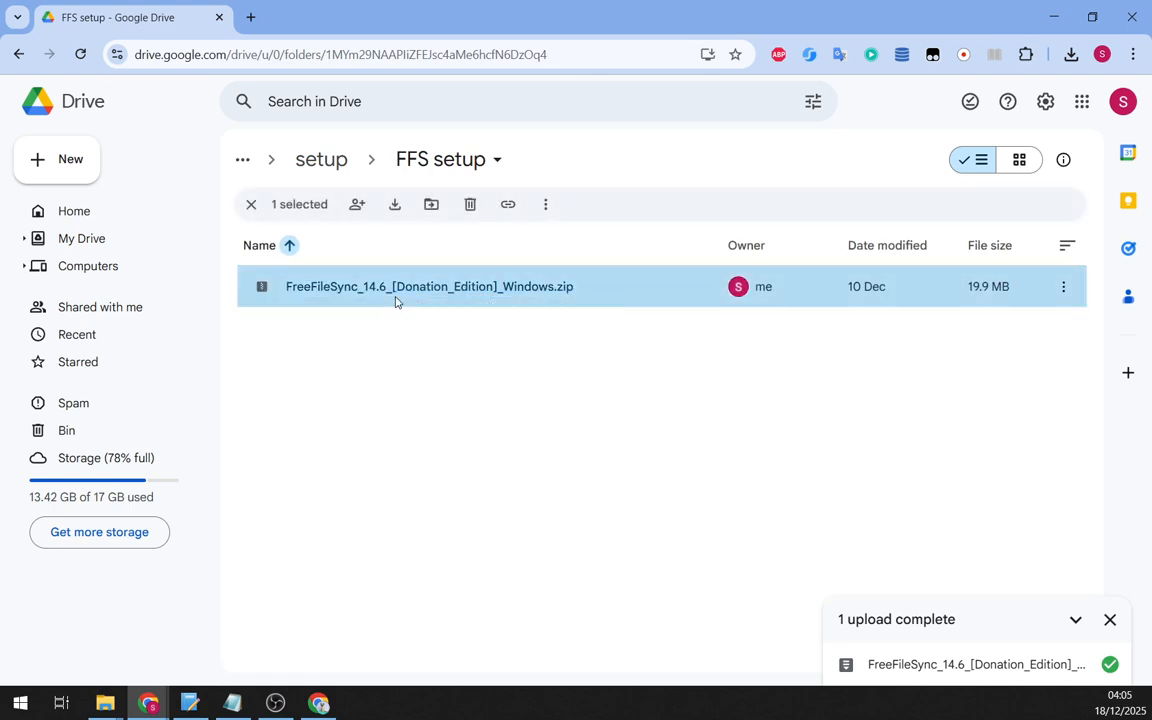
pyautogui.click(462, 417)
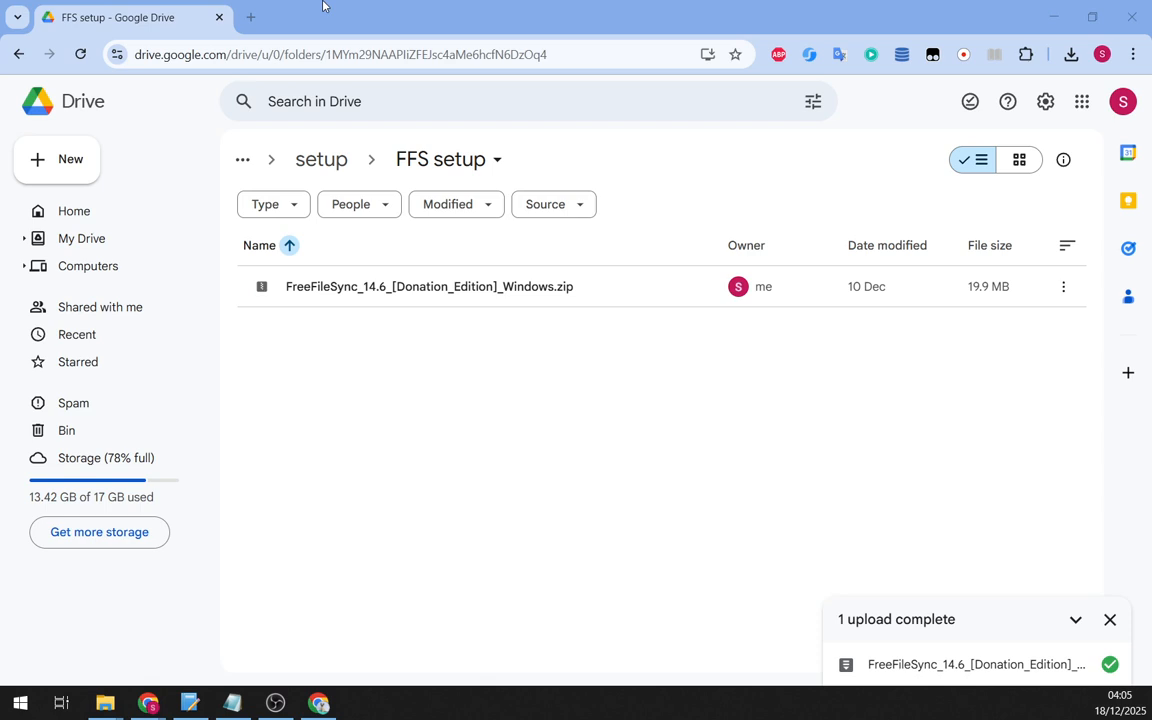
# - Visit the freefilesync.org download page, then return to the Drive FFS setup folder in Chrome
pyautogui.hotkey('alt', 'Tab')
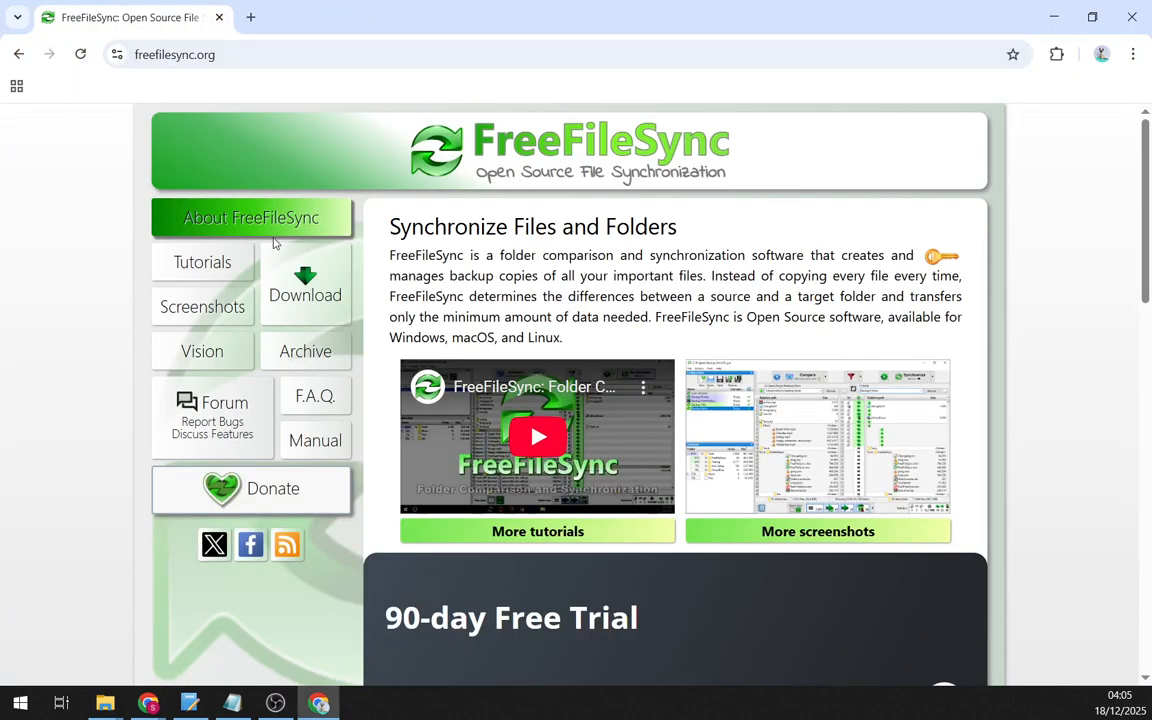
pyautogui.click(306, 304)
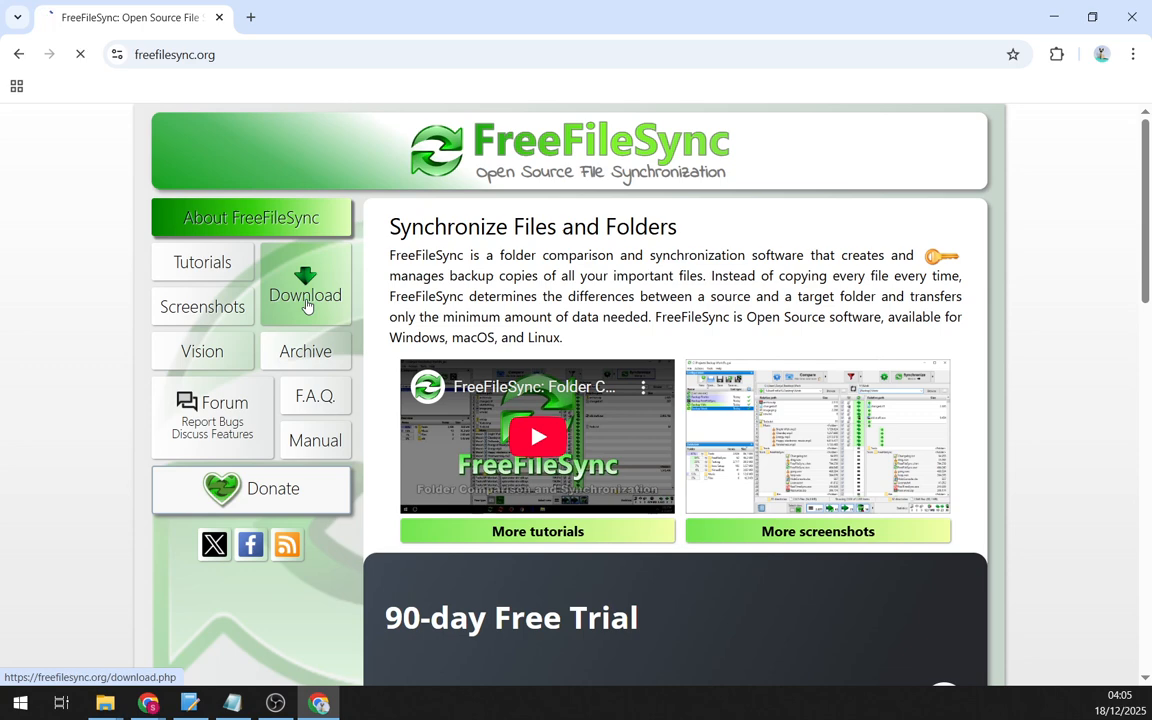
pyautogui.scroll(-5, 771, 530)
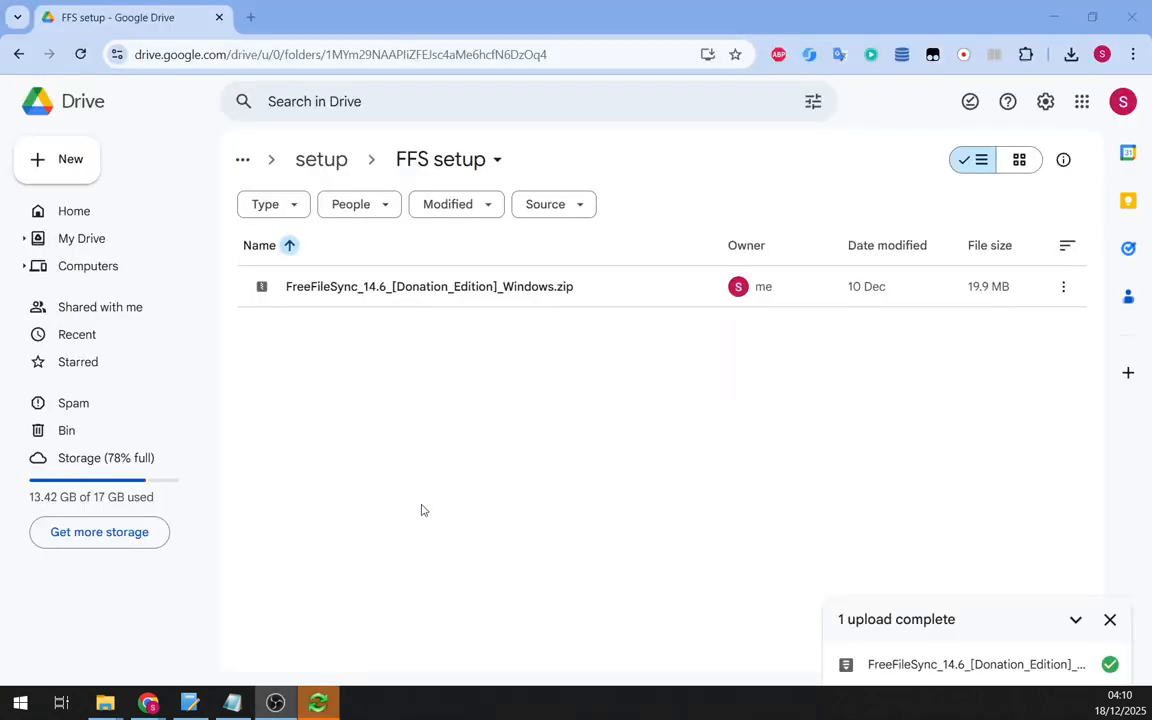
pyautogui.click(397, 520)
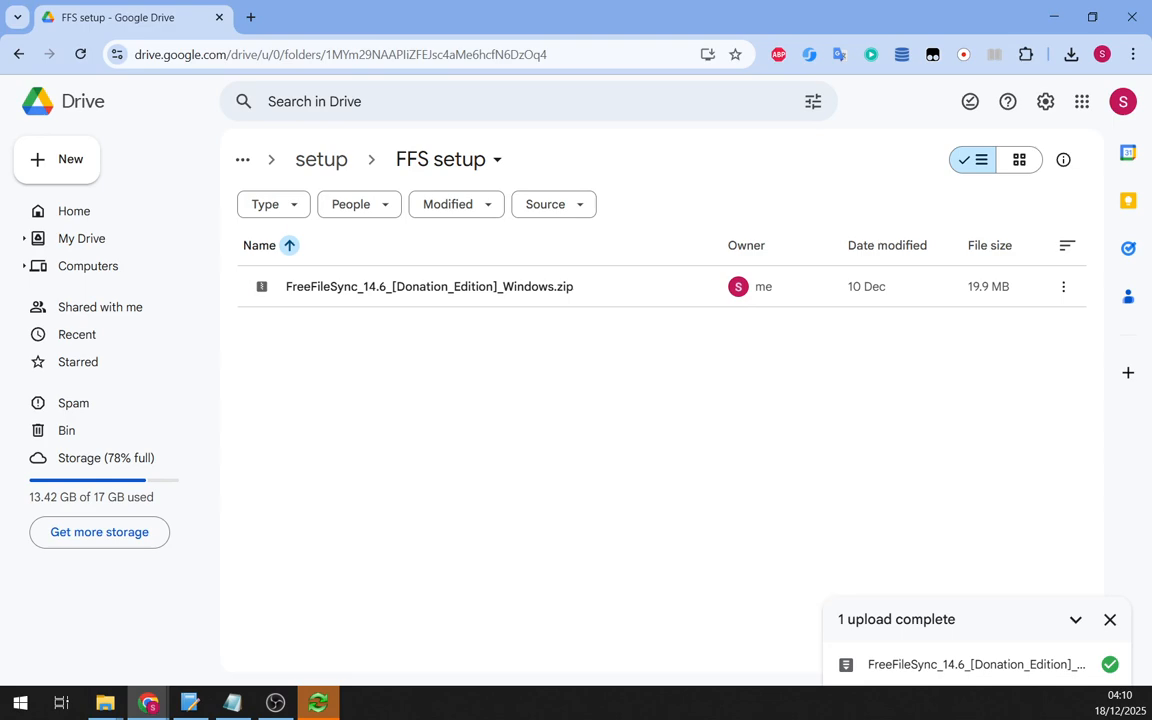
# - Open the downloaded ZZ GreenSync Ops config from Chrome's downloads and allow FreeFileSync Google Drive access
pyautogui.hotkey('ctrl', 'j')
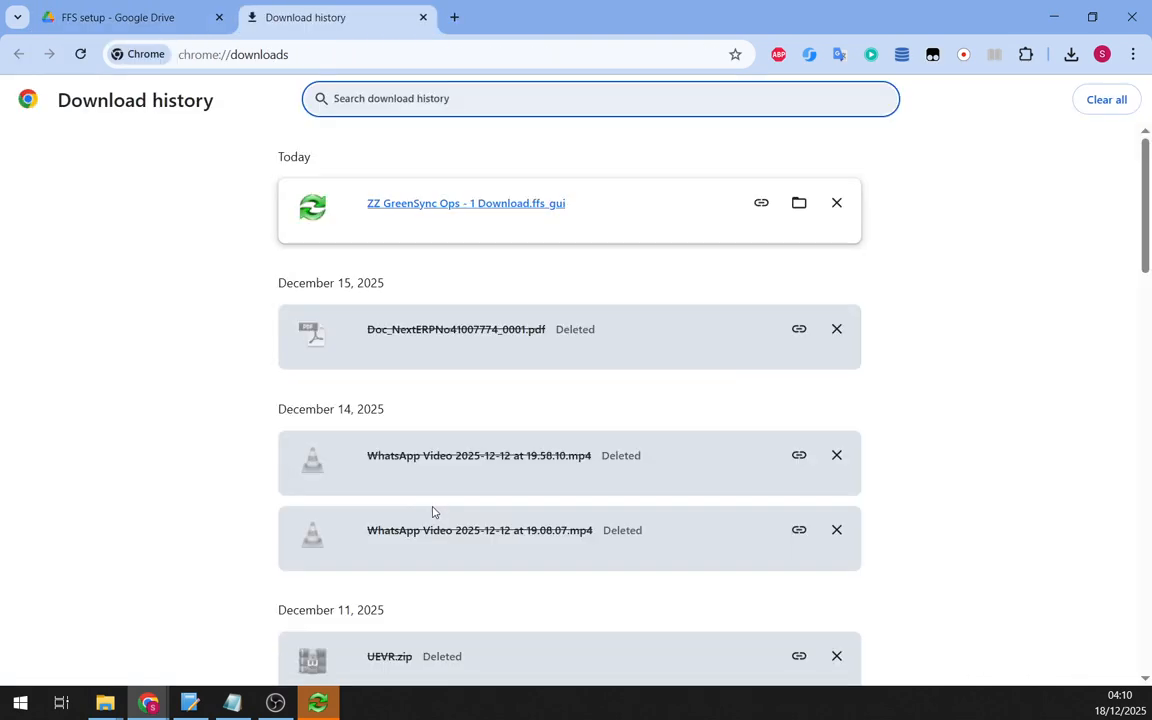
pyautogui.click(477, 205)
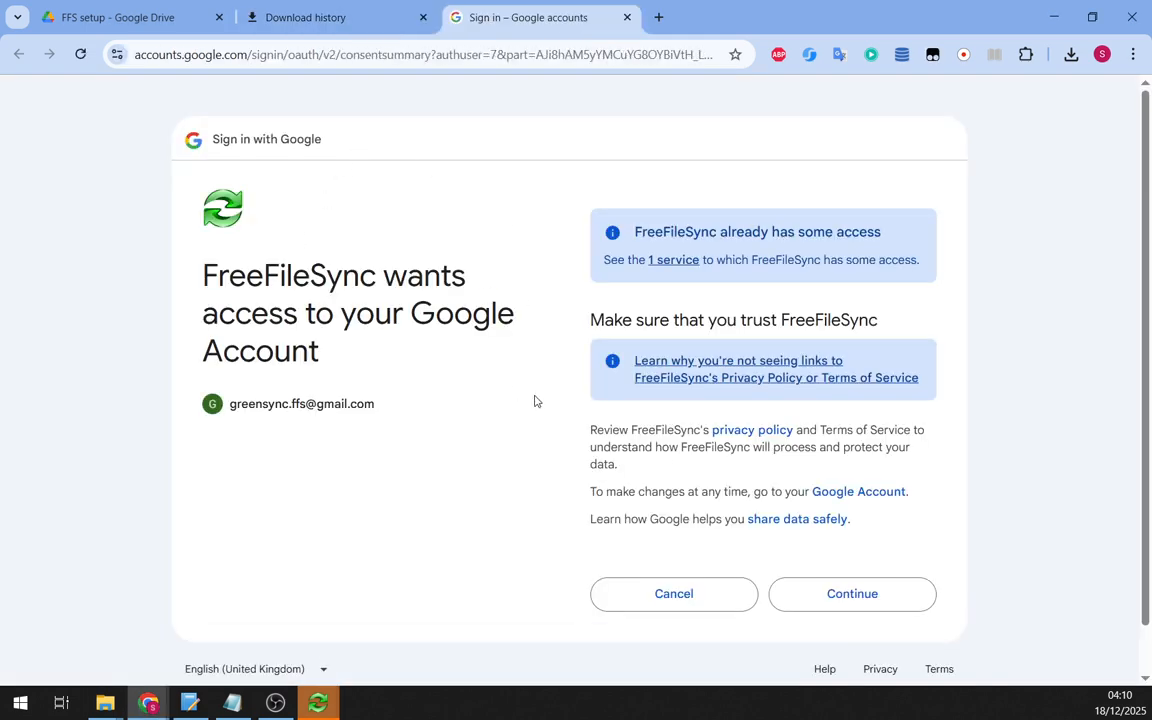
pyautogui.scroll(-1, 535, 401)
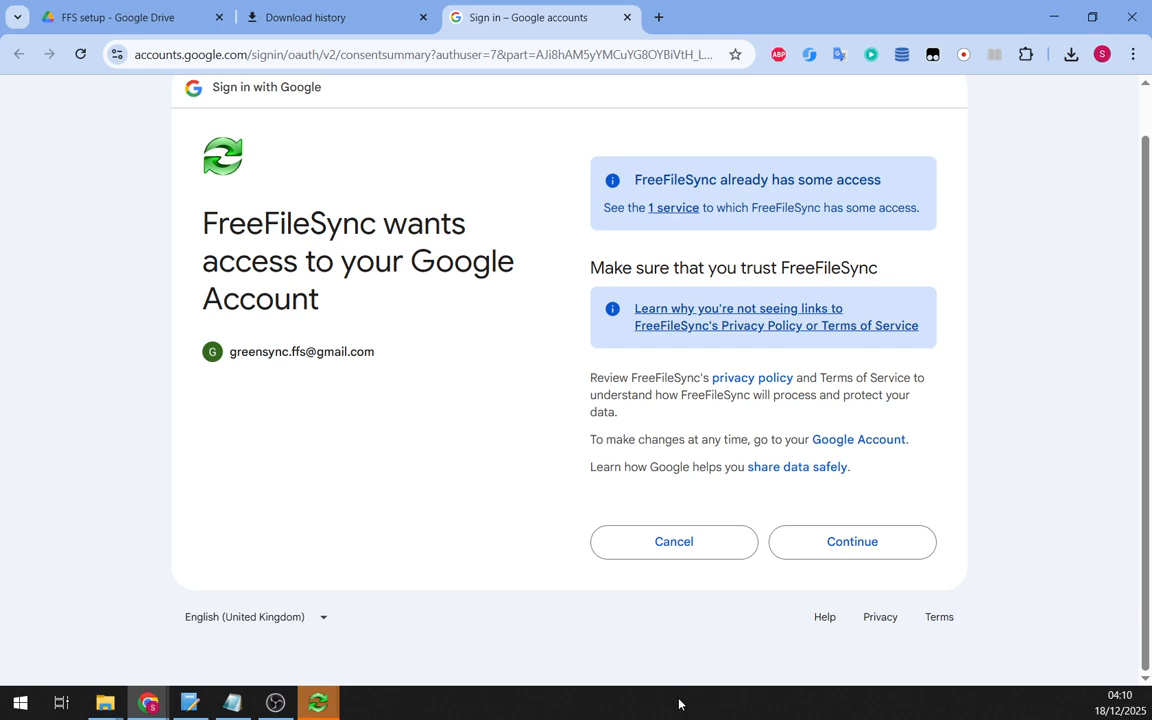
pyautogui.click(858, 553)
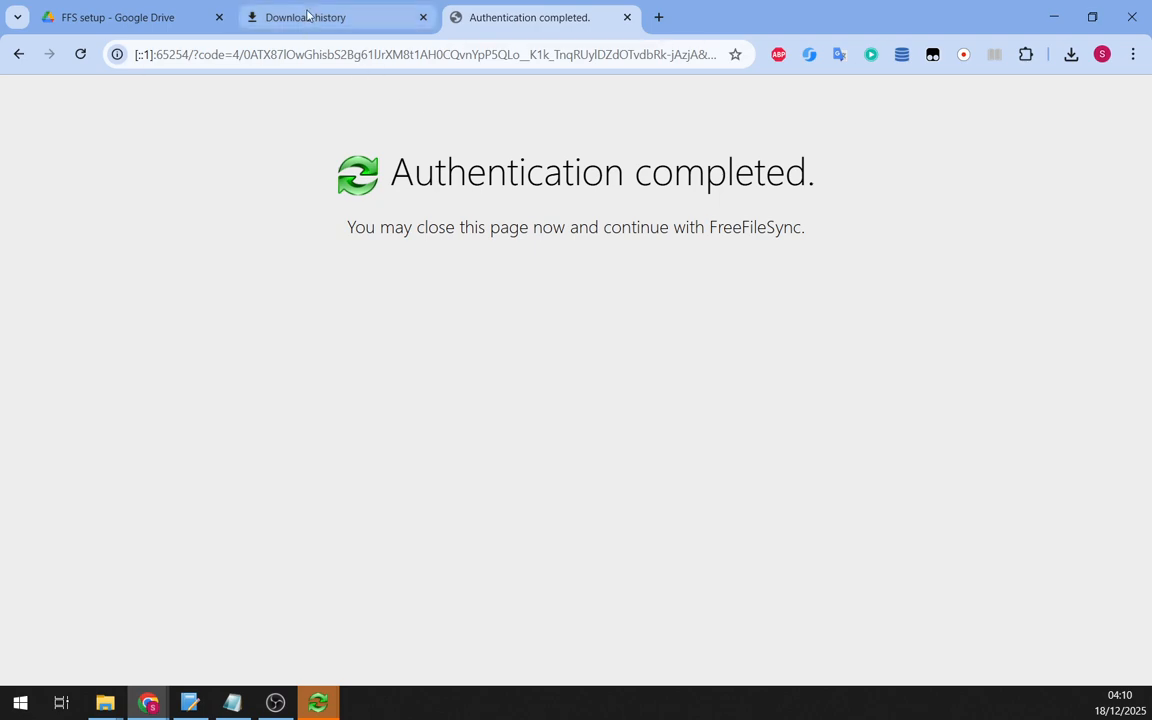
pyautogui.middleClick(511, 16)
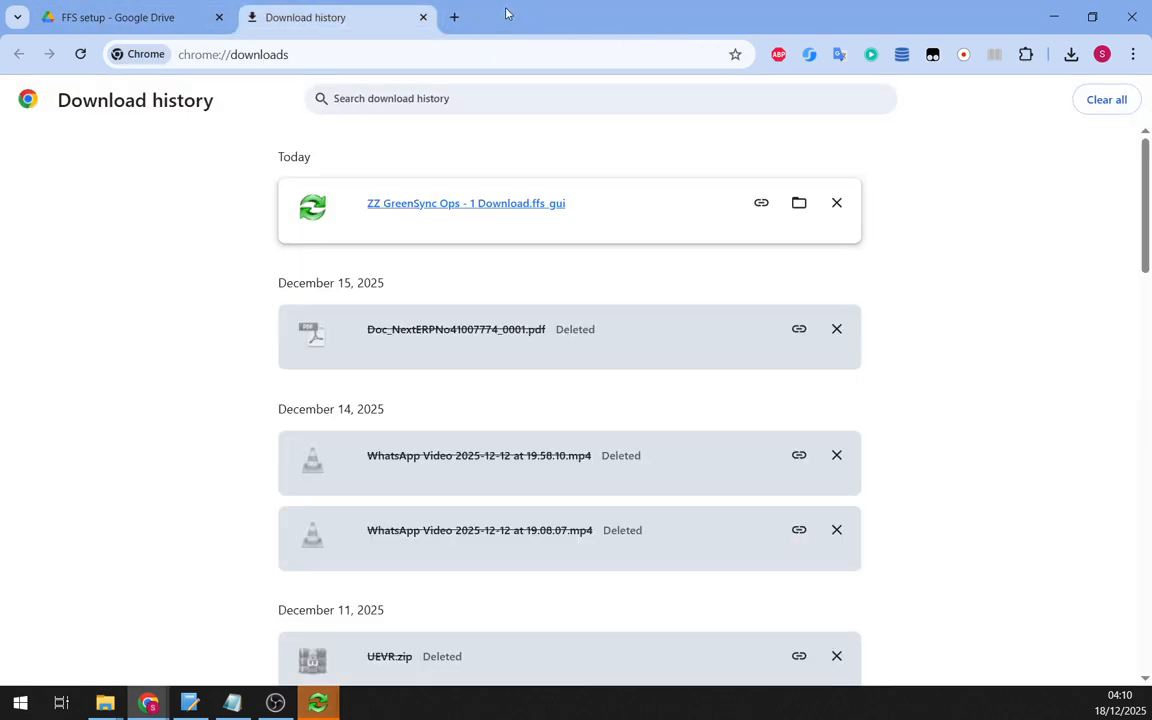
# - Maximize FreeFileSync, check the ZZ GreenSync Operations Drive path, and request synchronization of 39 items
pyautogui.moveTo(318, 700)
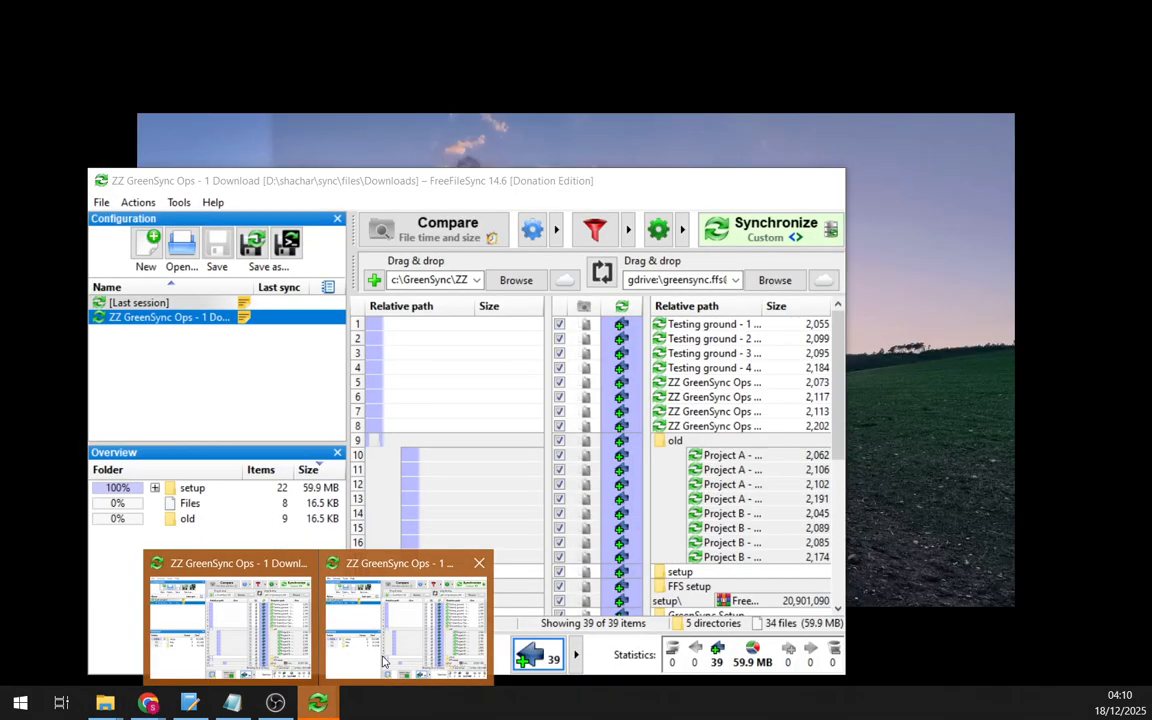
pyautogui.click(381, 660)
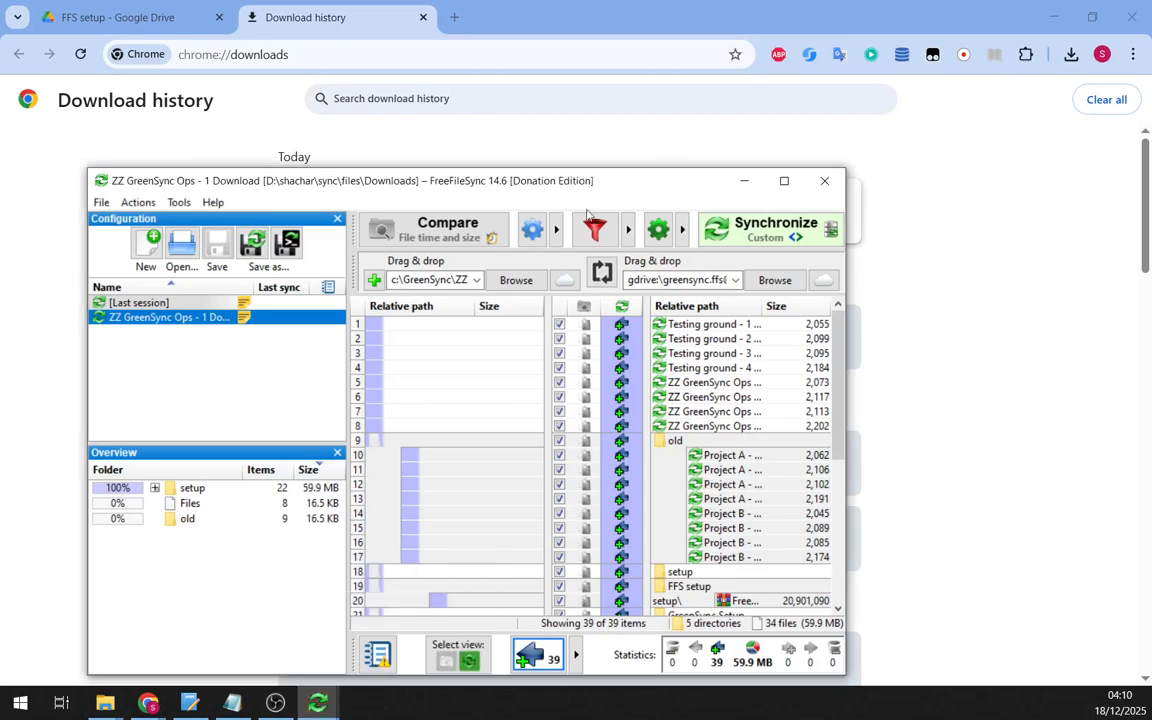
pyautogui.doubleClick(673, 188)
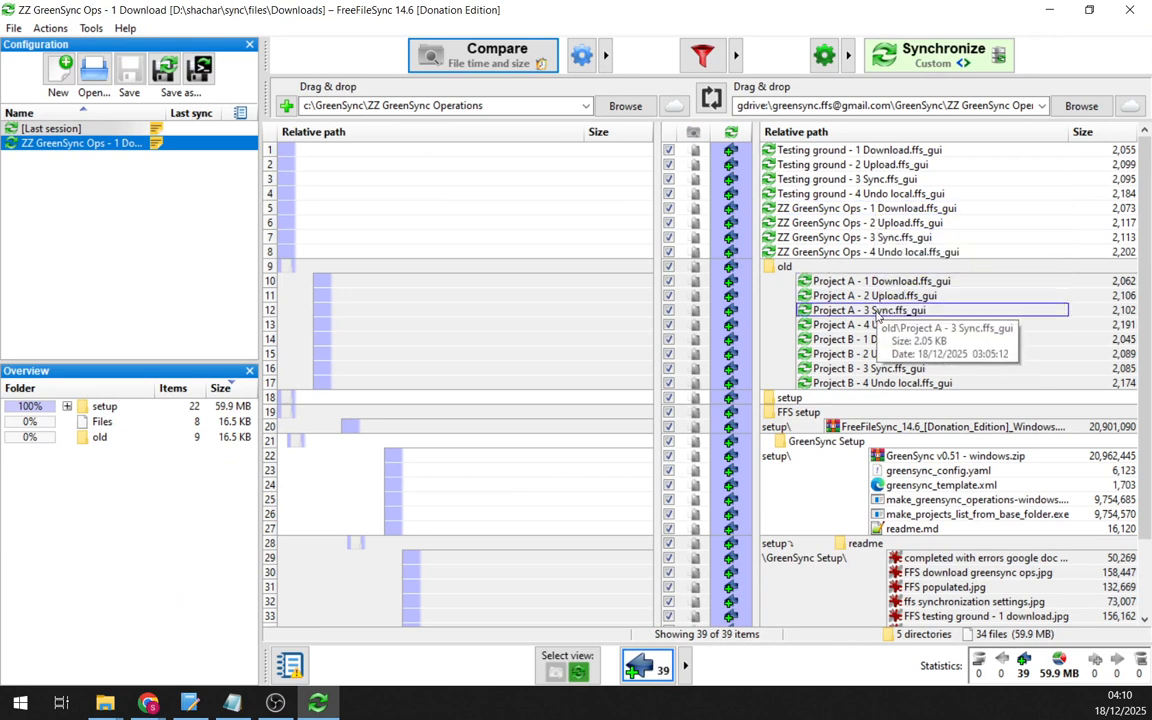
pyautogui.click(914, 108)
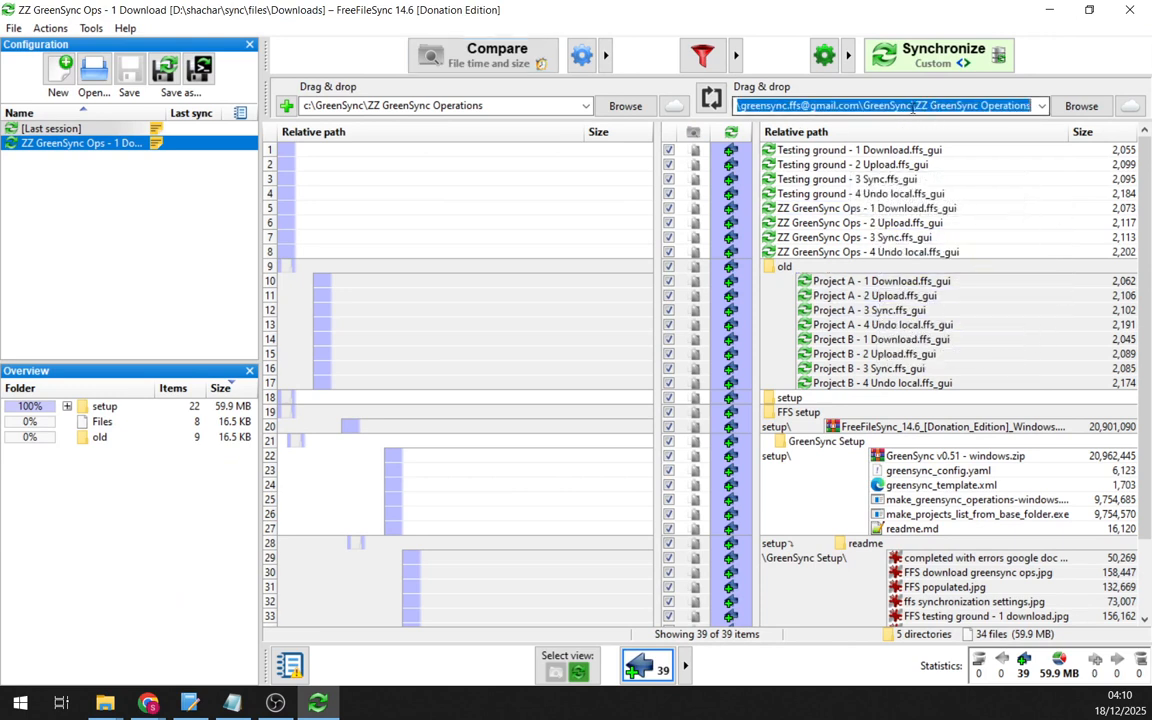
pyautogui.click(924, 105)
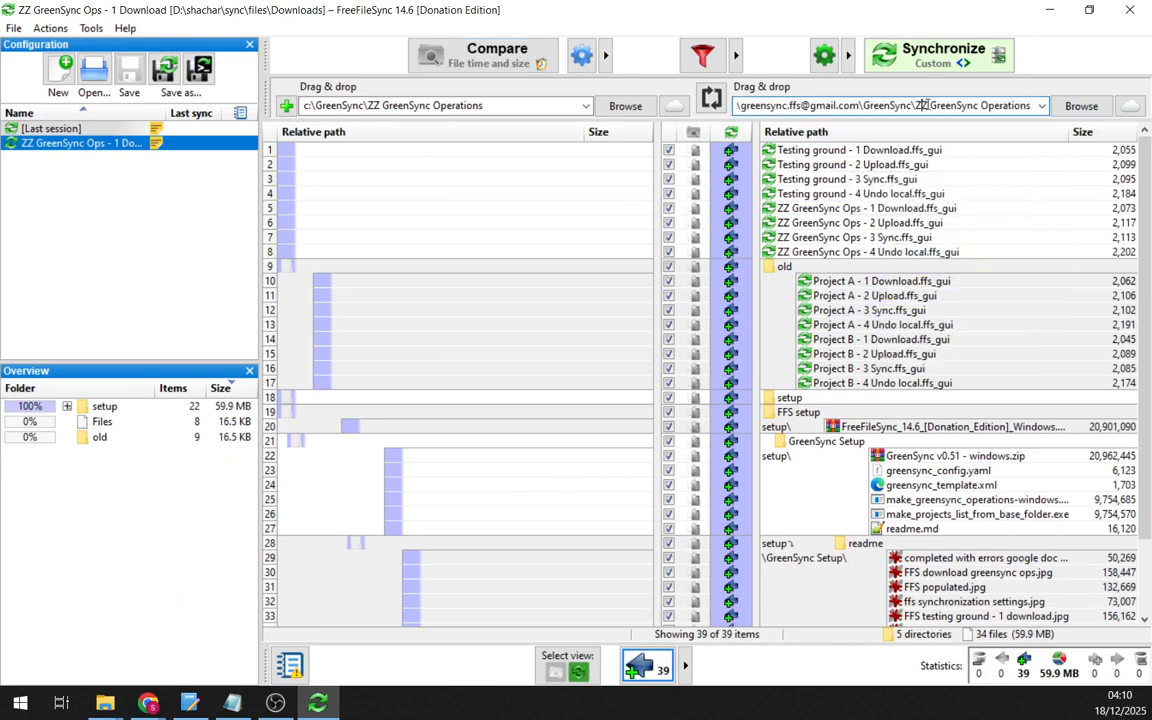
pyautogui.moveTo(916, 105); pyautogui.dragTo(1060, 106)
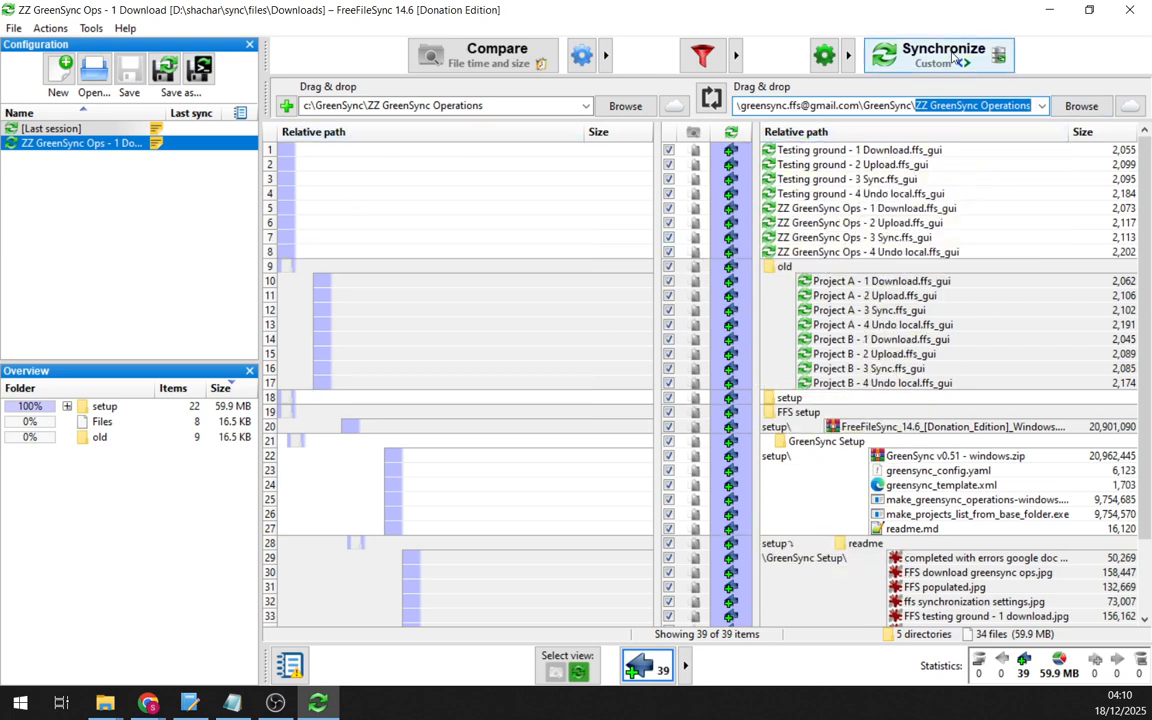
pyautogui.click(864, 54)
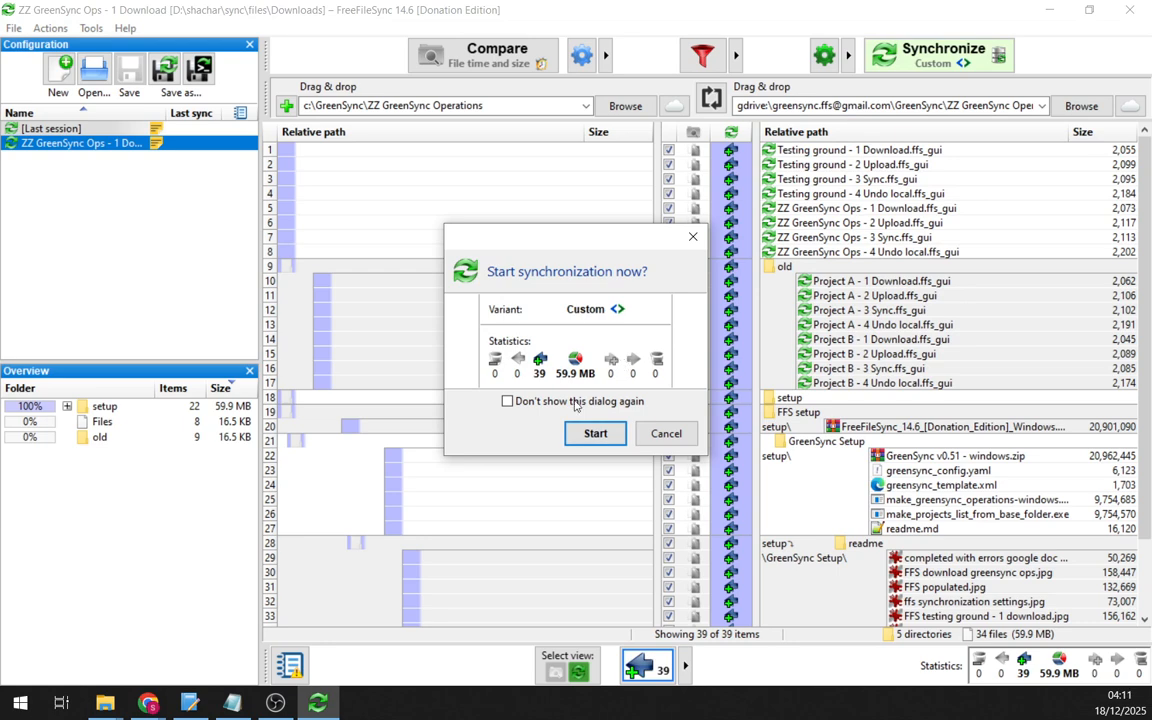
# - Start the download sync and browse File Explorer to C:\GreenSync
pyautogui.click(595, 434)
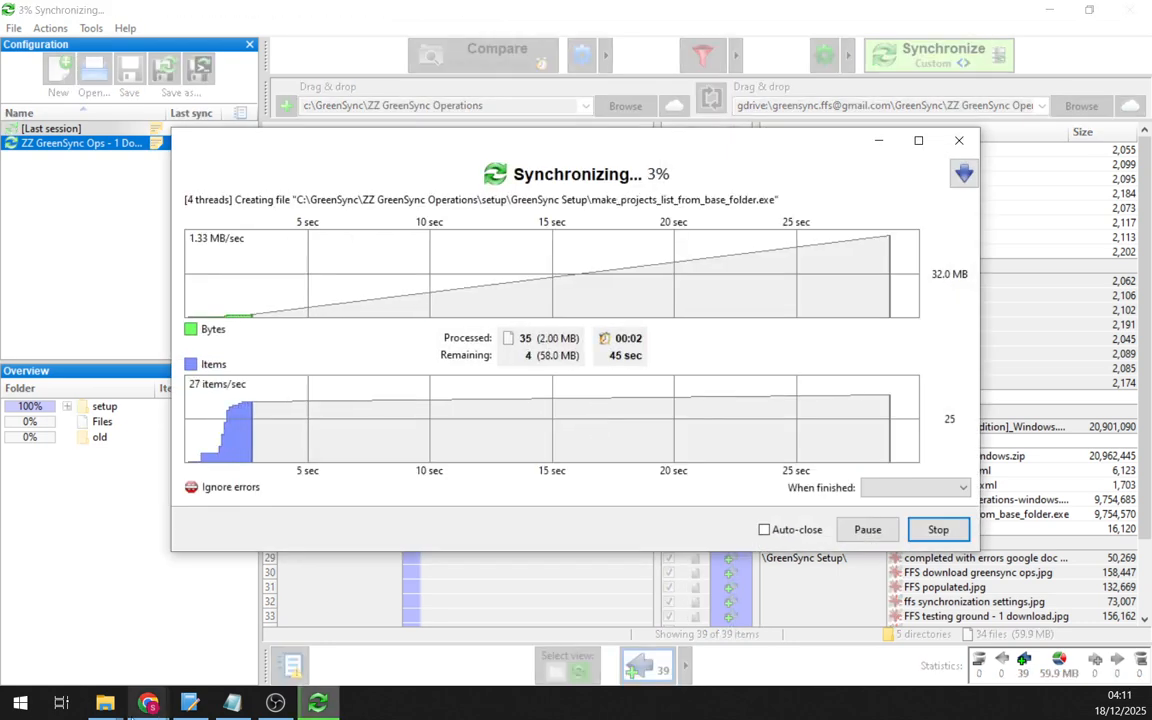
pyautogui.moveTo(105, 716)
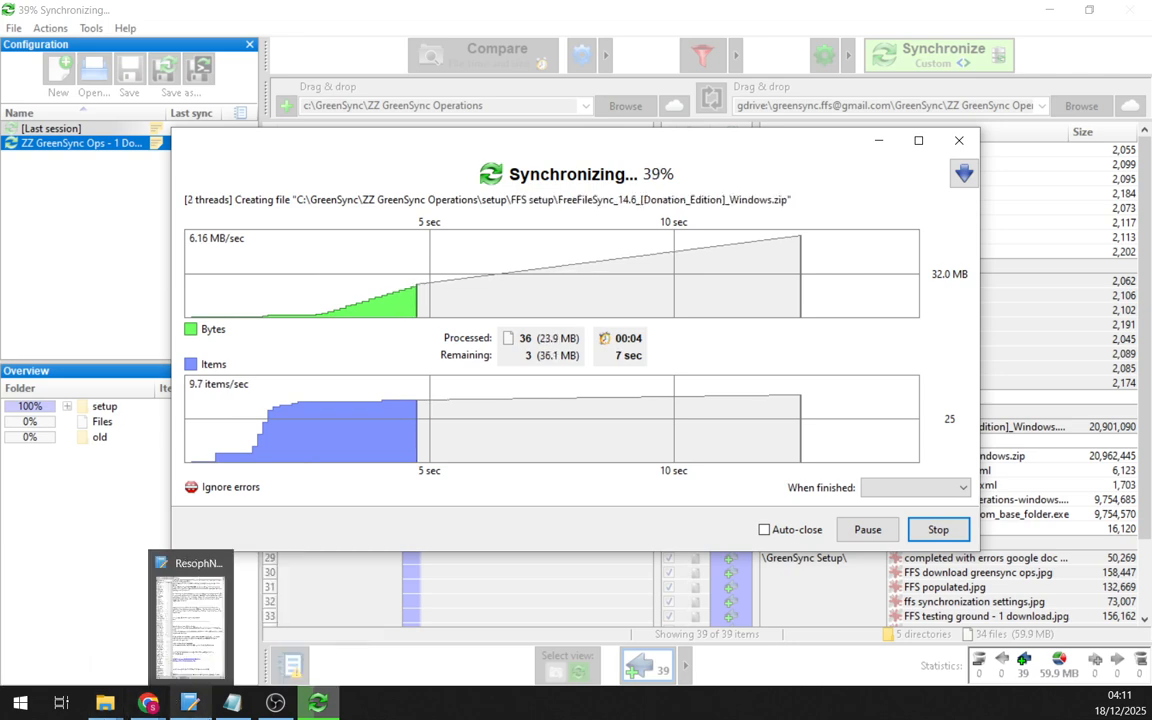
pyautogui.press('super+e')
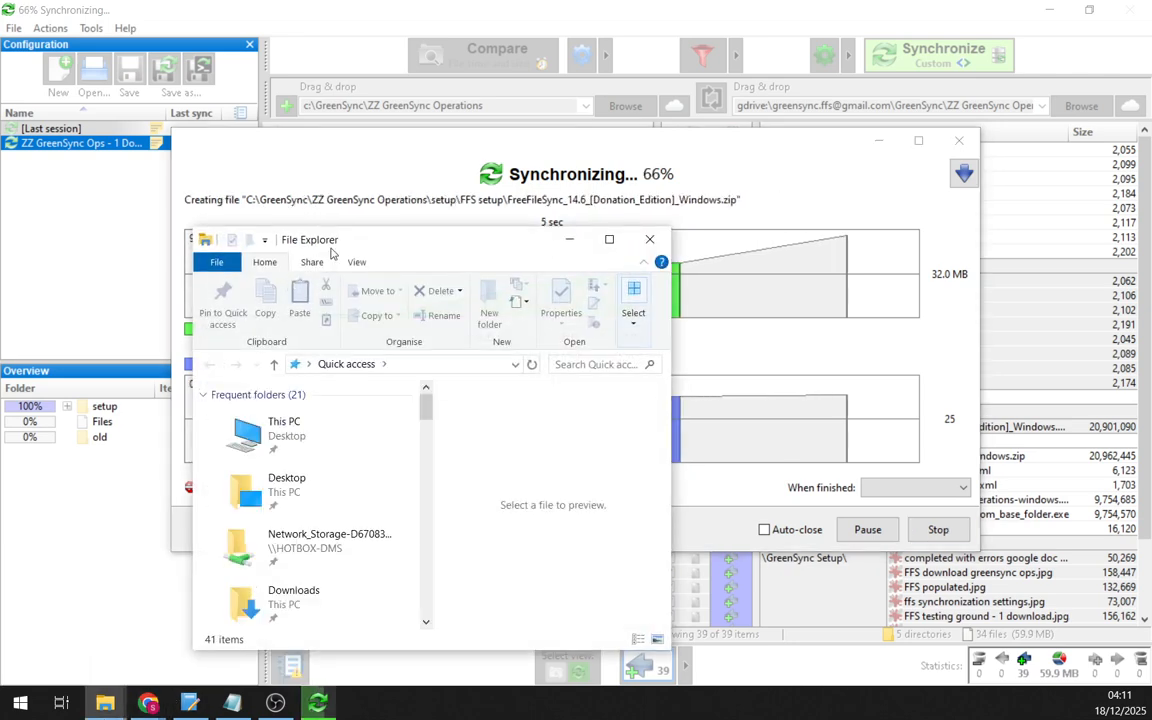
pyautogui.doubleClick(345, 432)
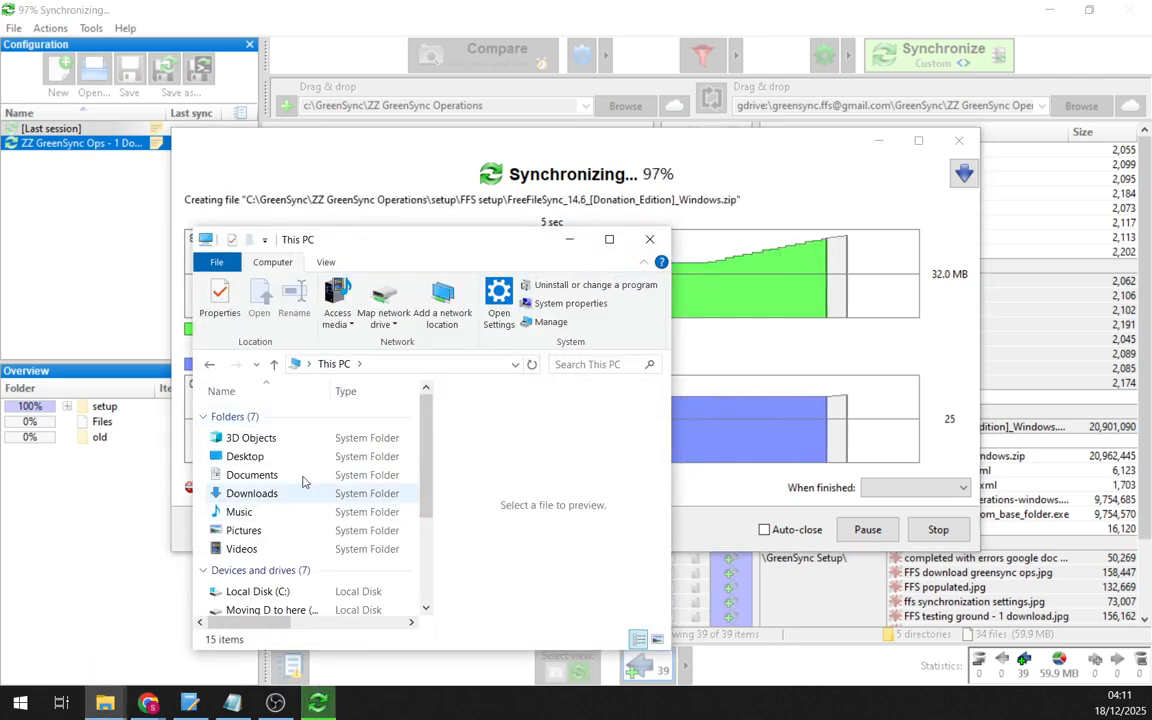
pyautogui.doubleClick(300, 594)
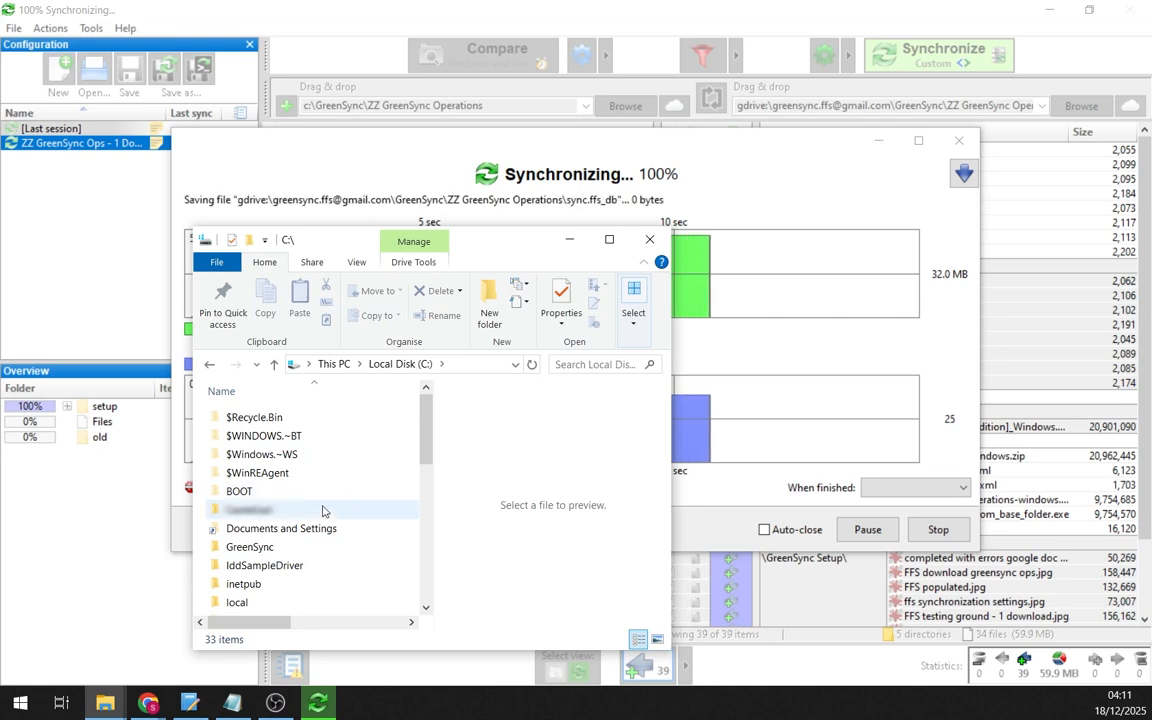
pyautogui.click(322, 515)
pyautogui.doubleClick(300, 547)
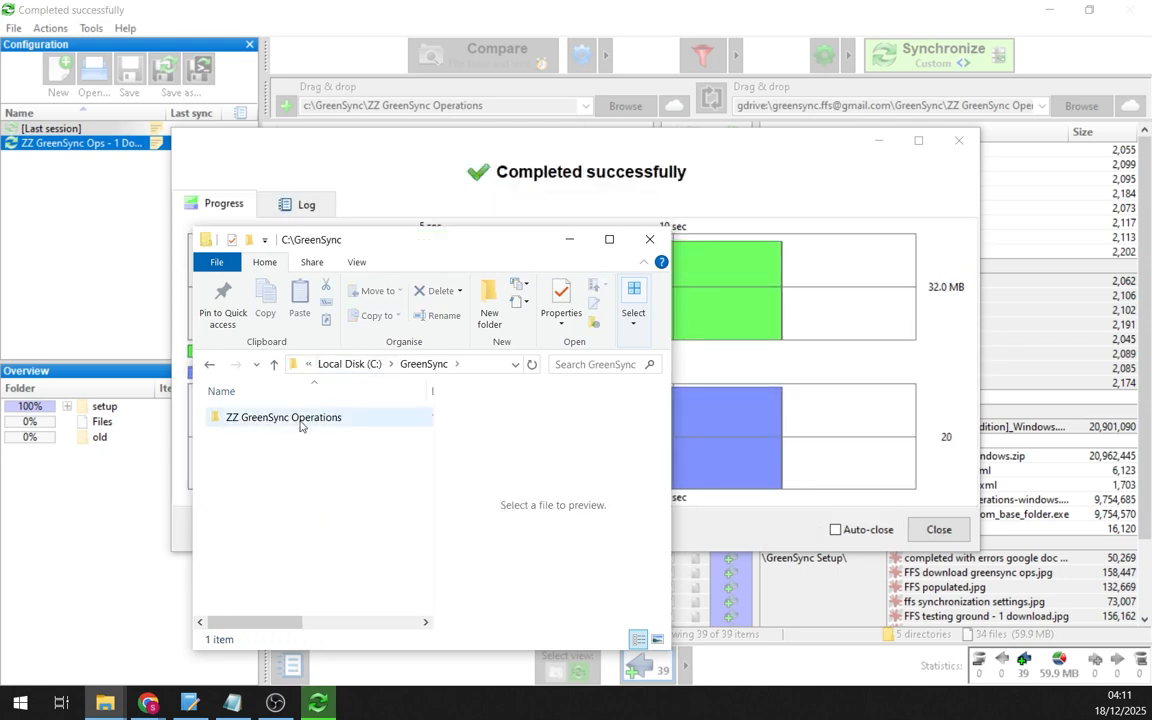
# - Open ZZ GreenSync Operations full-screen and review the eight downloaded .ffs_gui configs
pyautogui.click(302, 419)
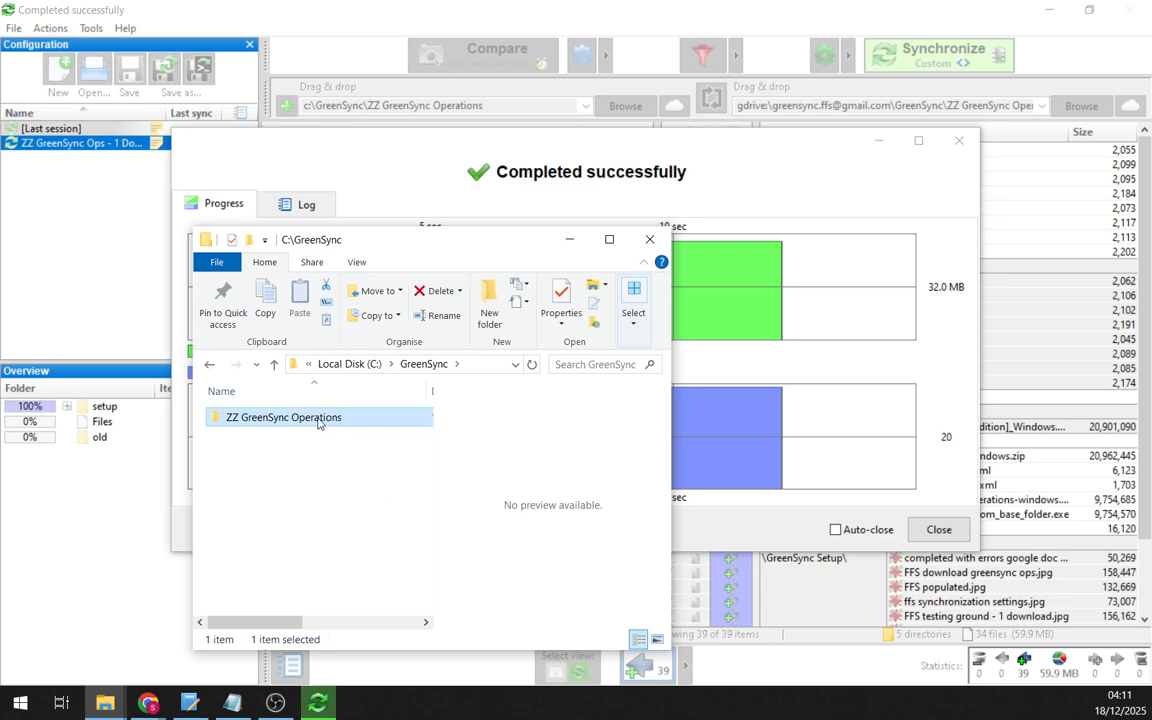
pyautogui.moveTo(318, 422)
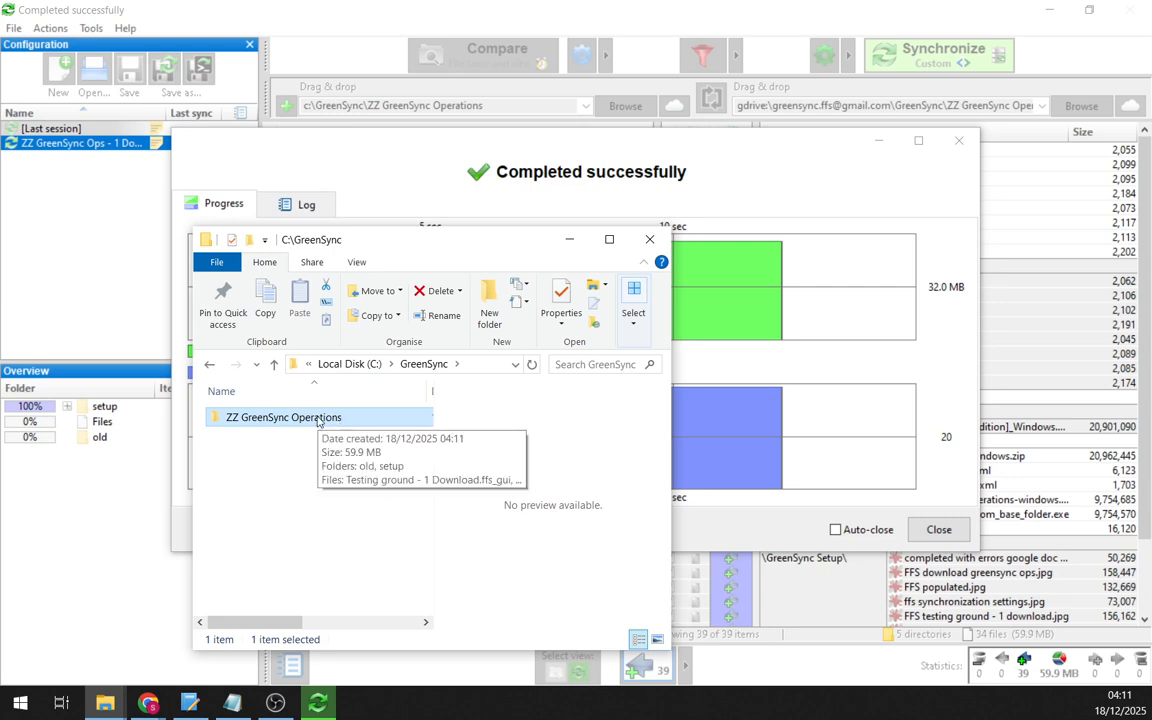
pyautogui.click(275, 703)
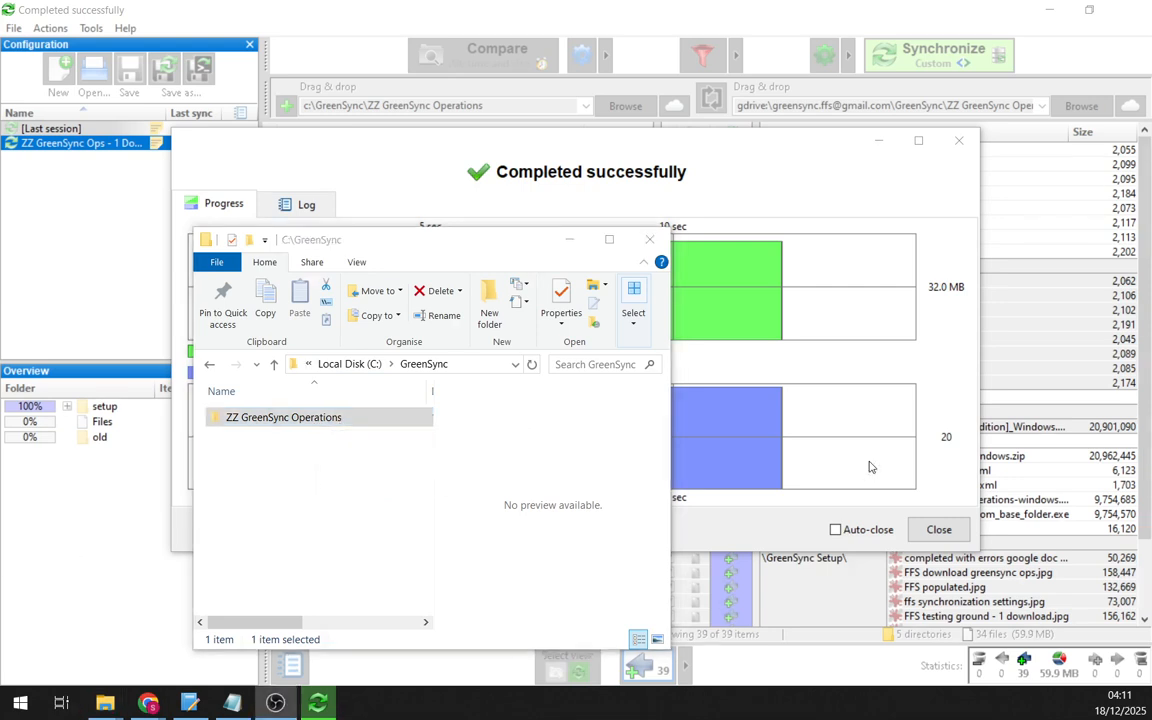
pyautogui.doubleClick(284, 420)
pyautogui.doubleClick(325, 237)
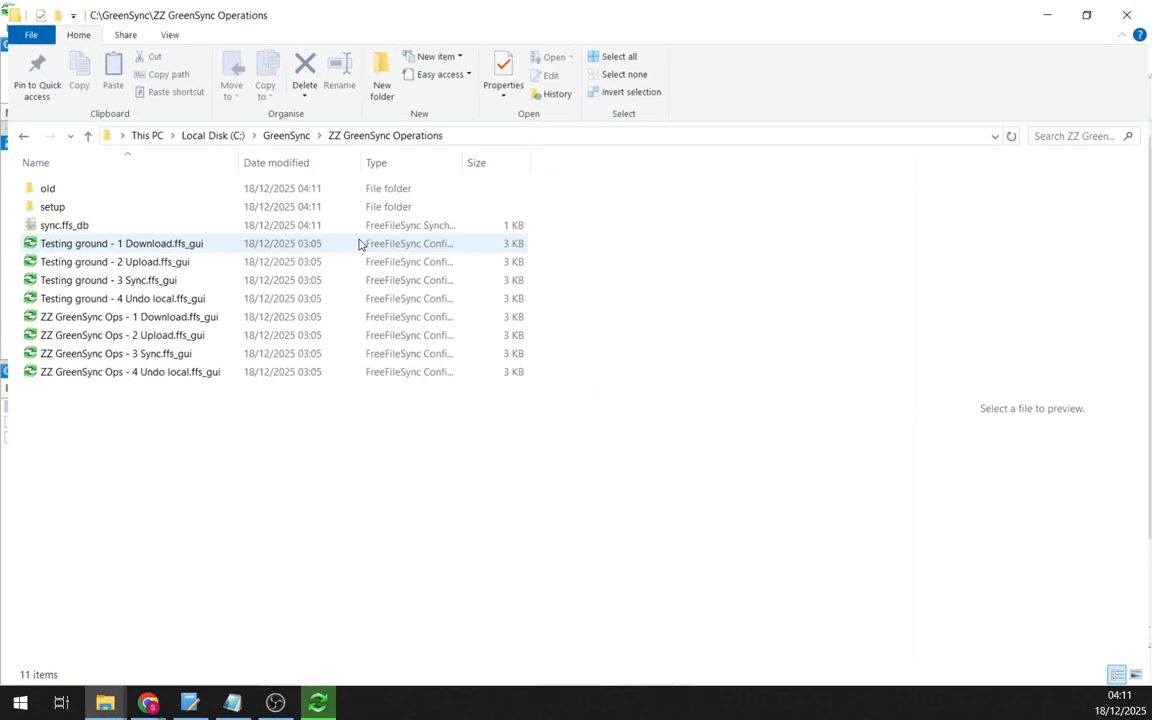
pyautogui.moveTo(245, 482); pyautogui.dragTo(65, 248)
pyautogui.click(168, 426)
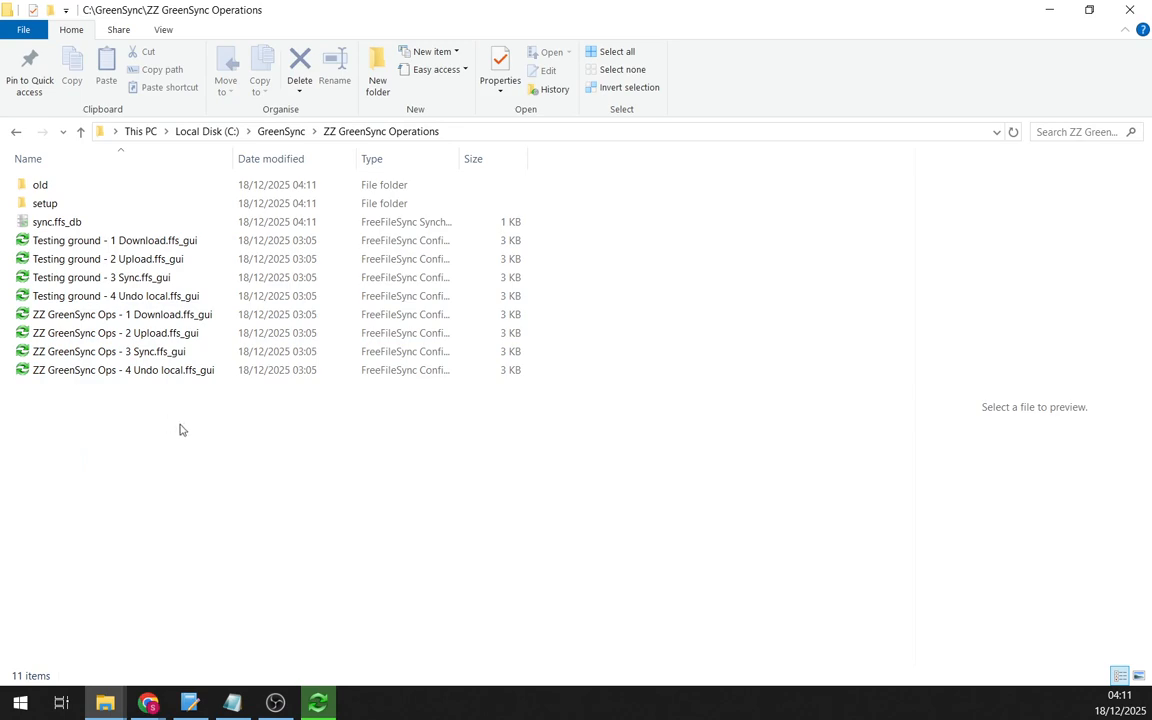
pyautogui.moveTo(181, 427); pyautogui.dragTo(34, 218)
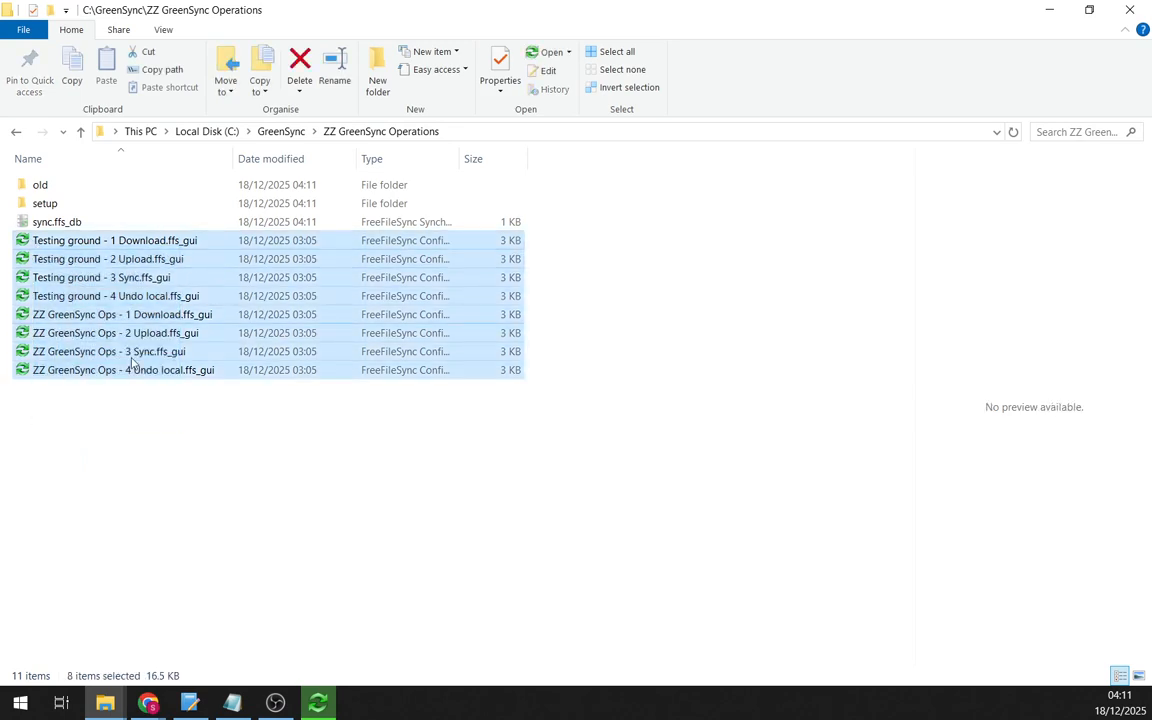
pyautogui.click(186, 461)
# - Dismiss the completed sync results and remove ZZ GreenSync Ops - 1 Download from the config list
pyautogui.moveTo(381, 15); pyautogui.dragTo(620, 137)
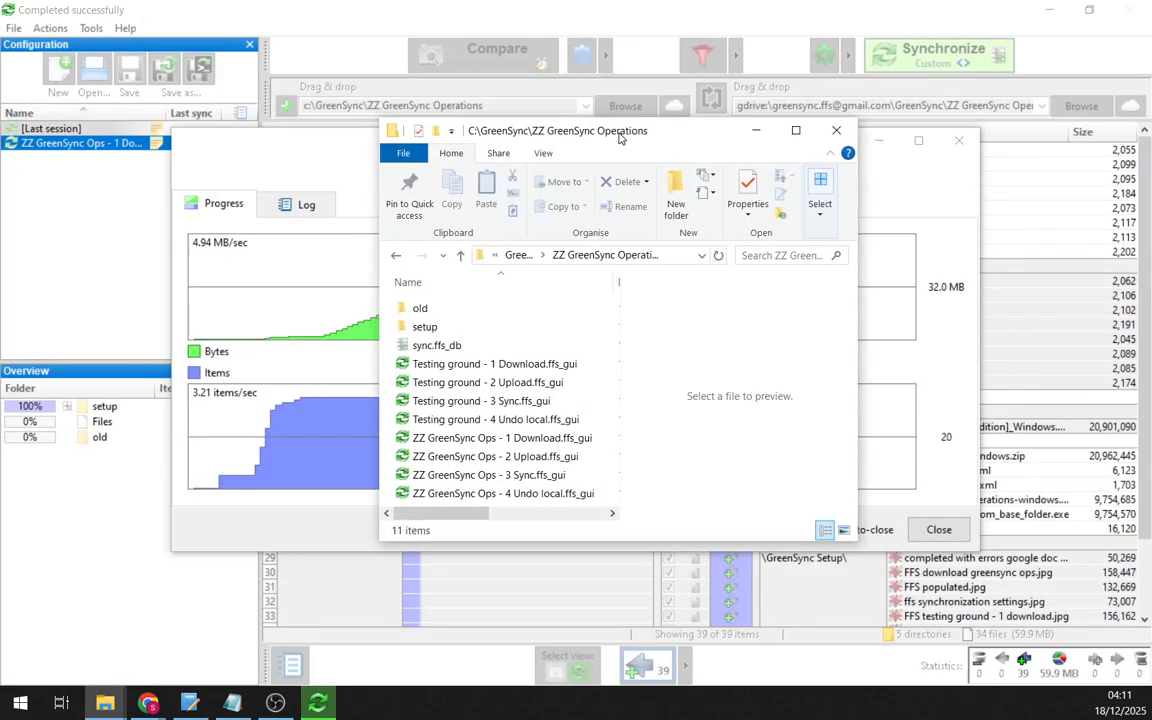
pyautogui.click(336, 168)
pyautogui.press('Escape')
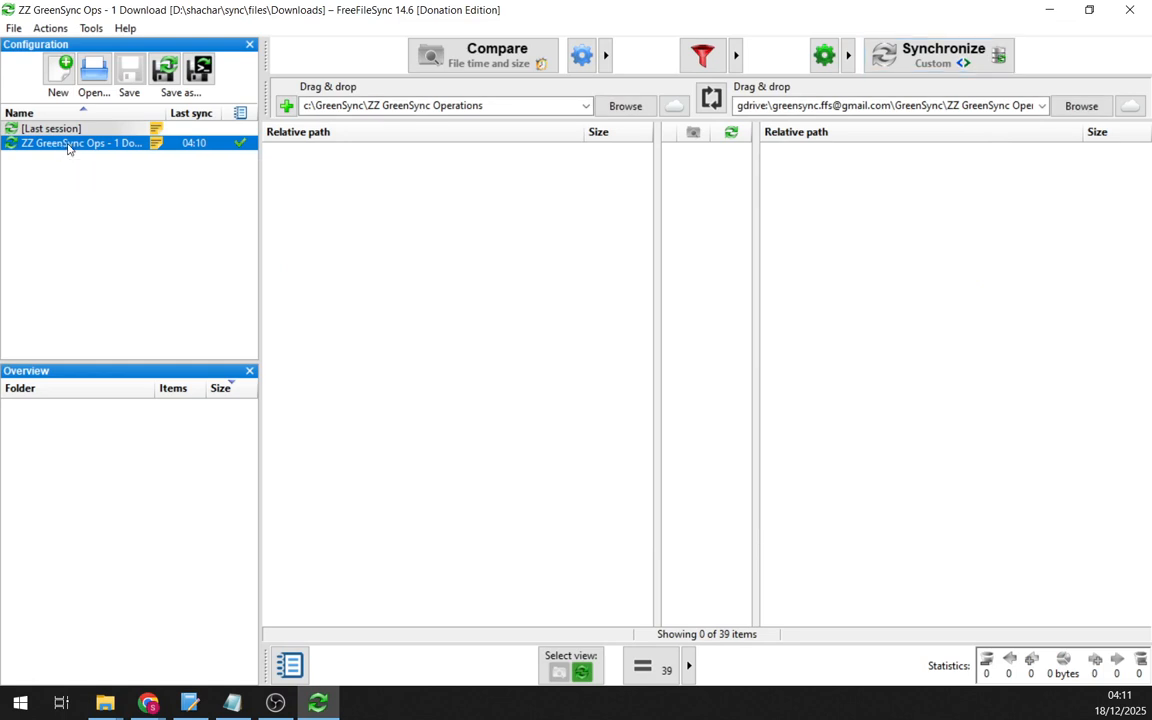
pyautogui.press('Delete')
# - Drag the four Testing ground and four old\Project B configs into the list, then compare Testing ground - 3 Sync
pyautogui.hotkey('alt', 'Tab')
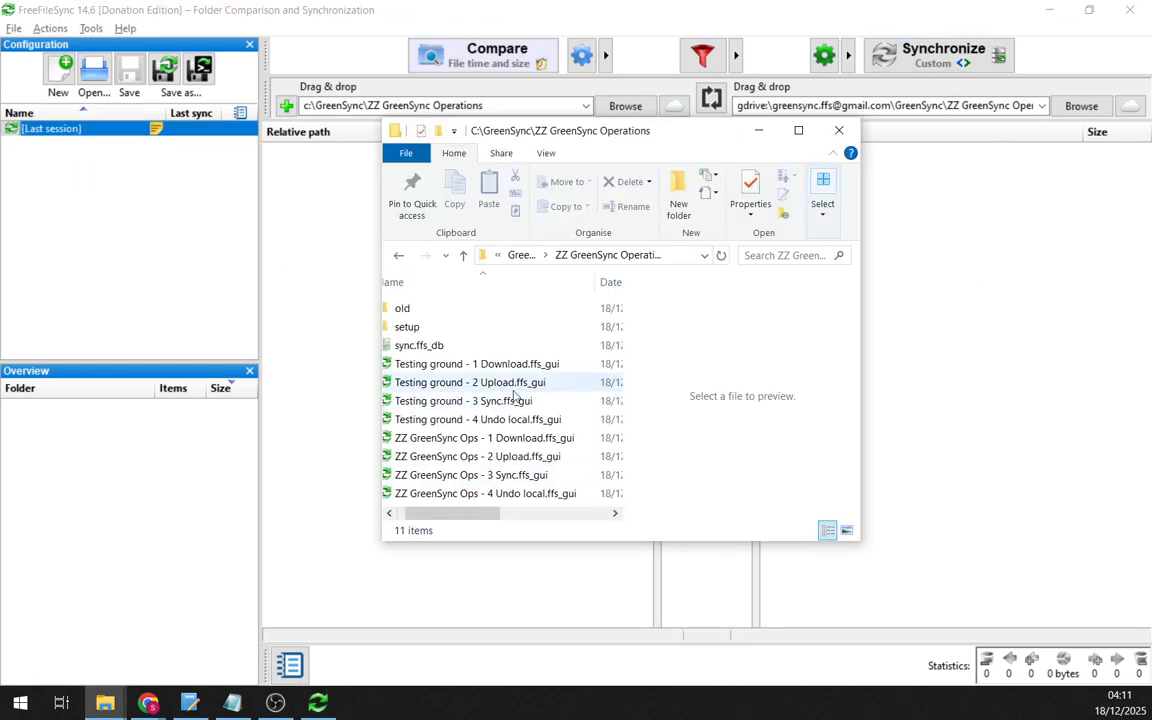
pyautogui.click(440, 364)
pyautogui.keyDown('shift'); pyautogui.click(487, 421); pyautogui.keyUp('shift')
pyautogui.moveTo(487, 428); pyautogui.dragTo(92, 250)
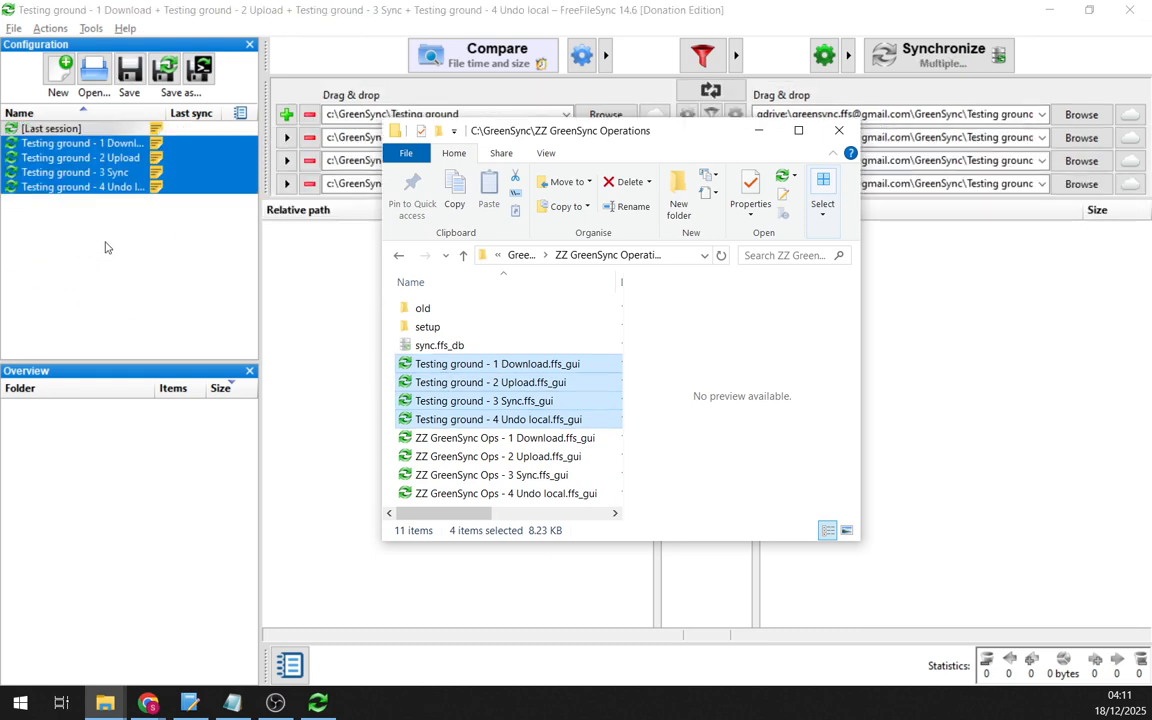
pyautogui.doubleClick(433, 310)
pyautogui.moveTo(420, 492); pyautogui.dragTo(445, 388)
pyautogui.moveTo(318, 339); pyautogui.dragTo(141, 278)
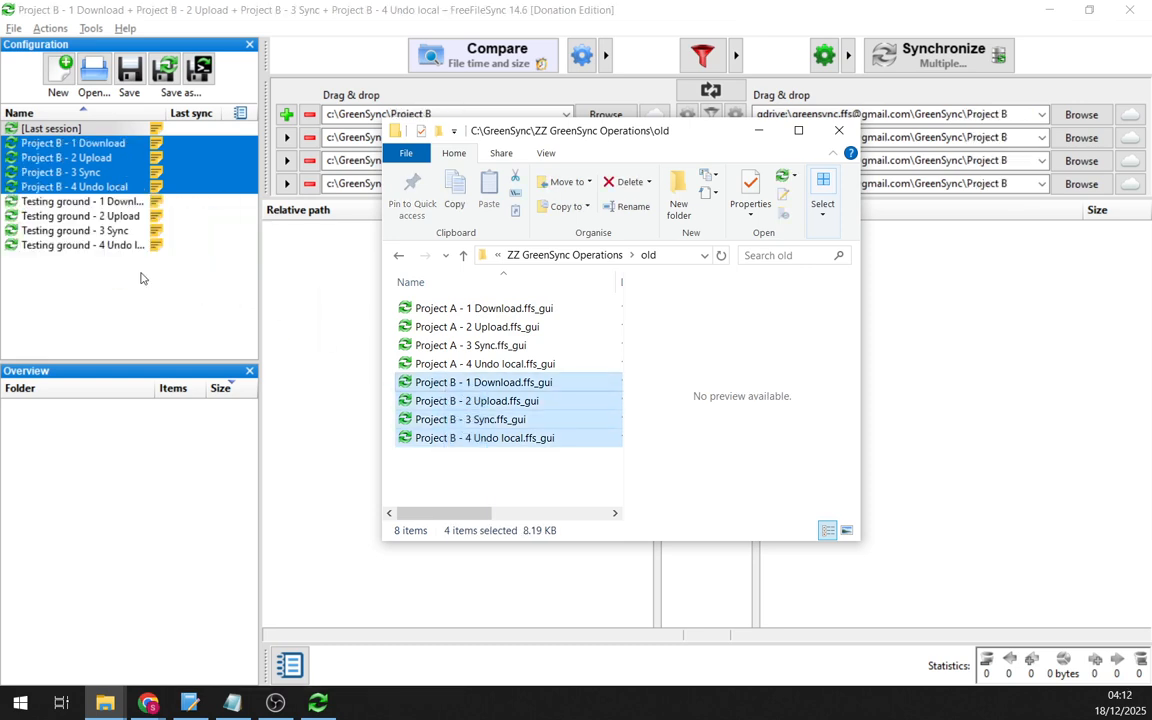
pyautogui.click(145, 322)
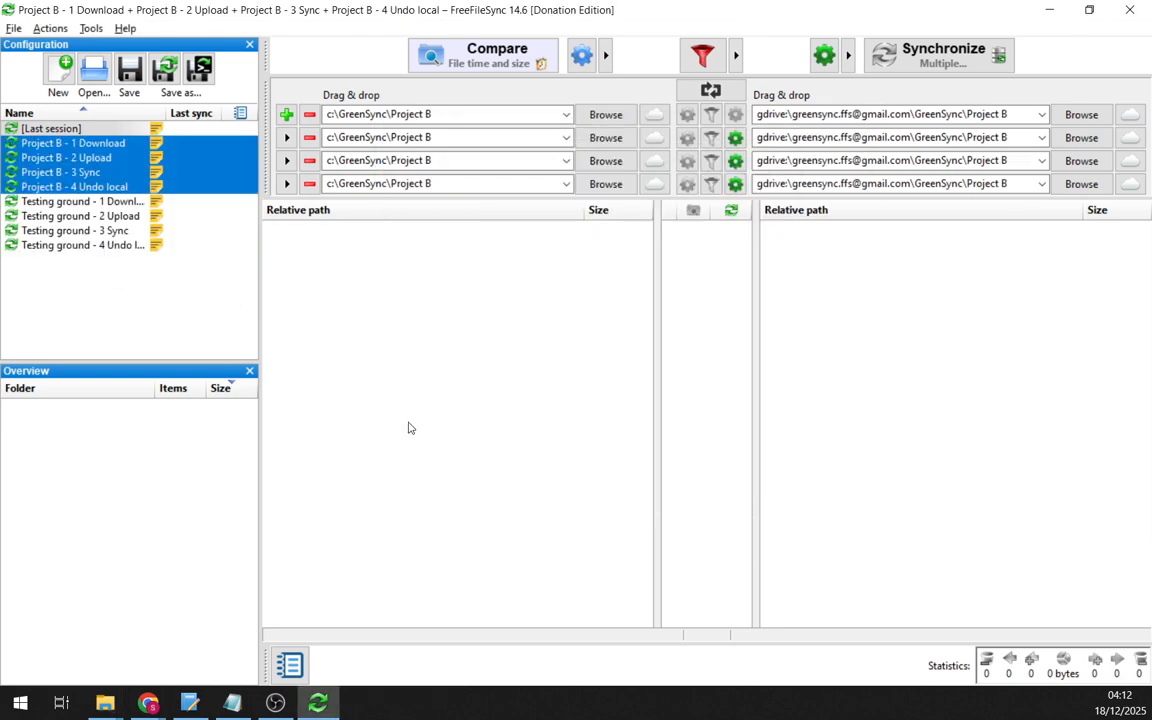
pyautogui.doubleClick(89, 236)
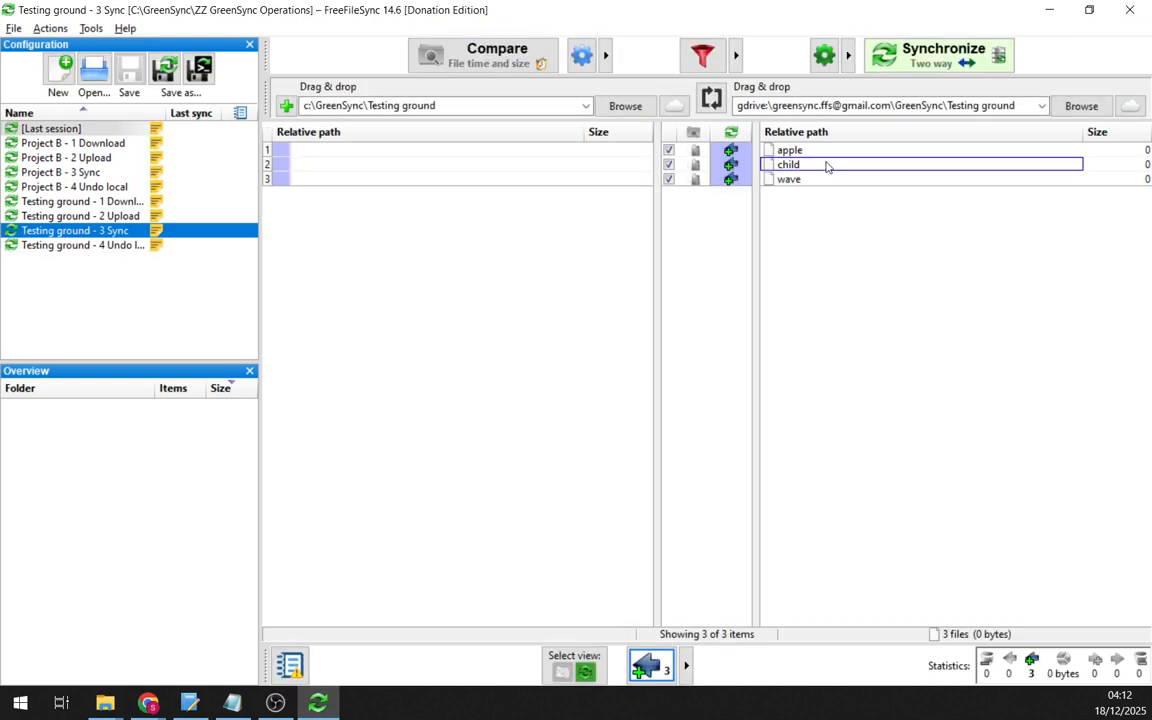
# - Select apple, child and wave in the results, then load and compare Testing ground - 1 Download
pyautogui.click(836, 153)
pyautogui.moveTo(836, 153); pyautogui.dragTo(789, 226)
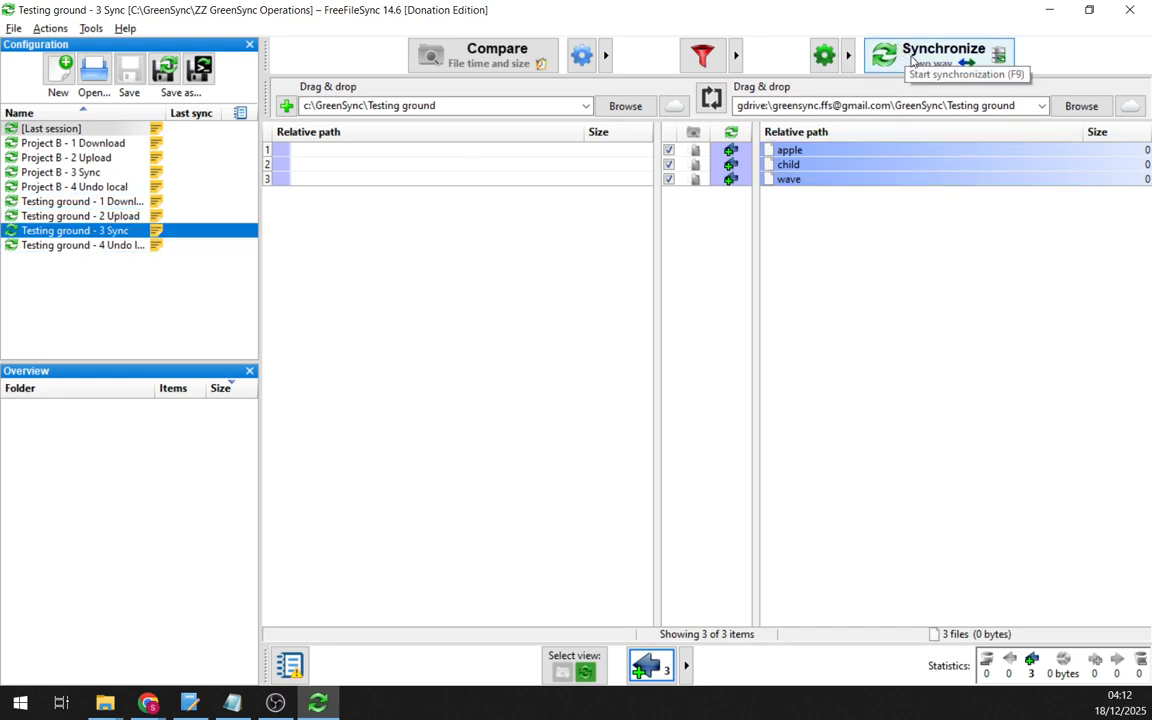
pyautogui.doubleClick(82, 201)
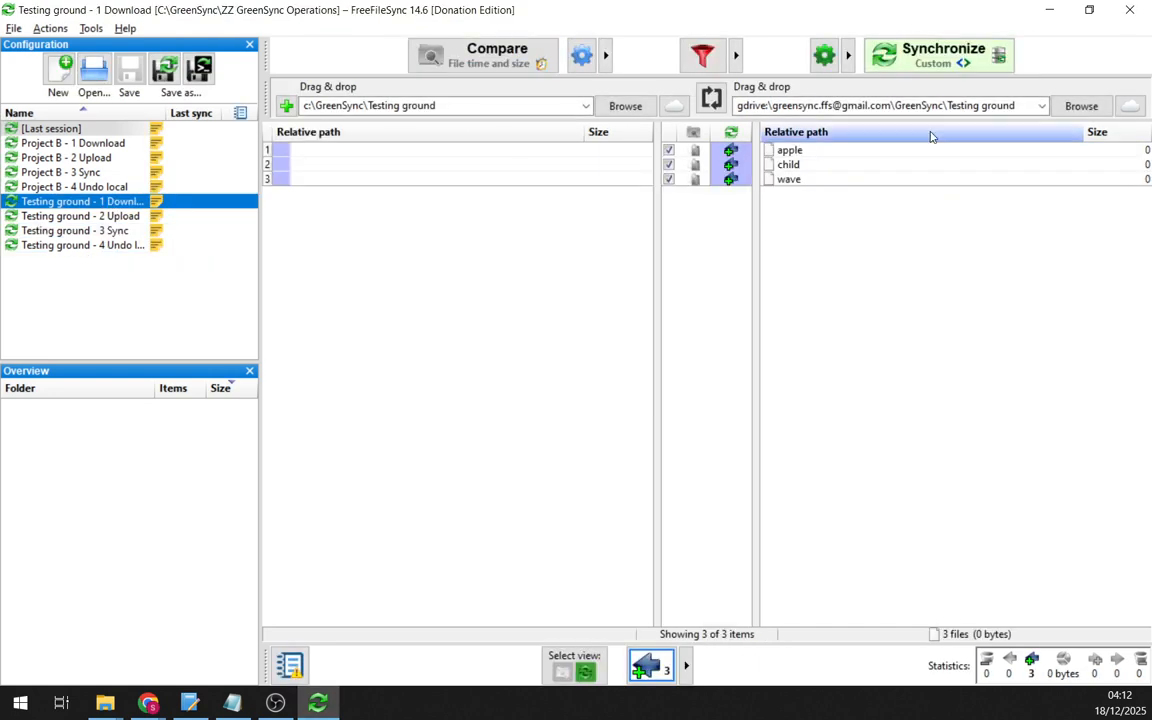
# - Start the Testing ground - 1 Download synchronization from its confirmation prompt
pyautogui.click(918, 62)
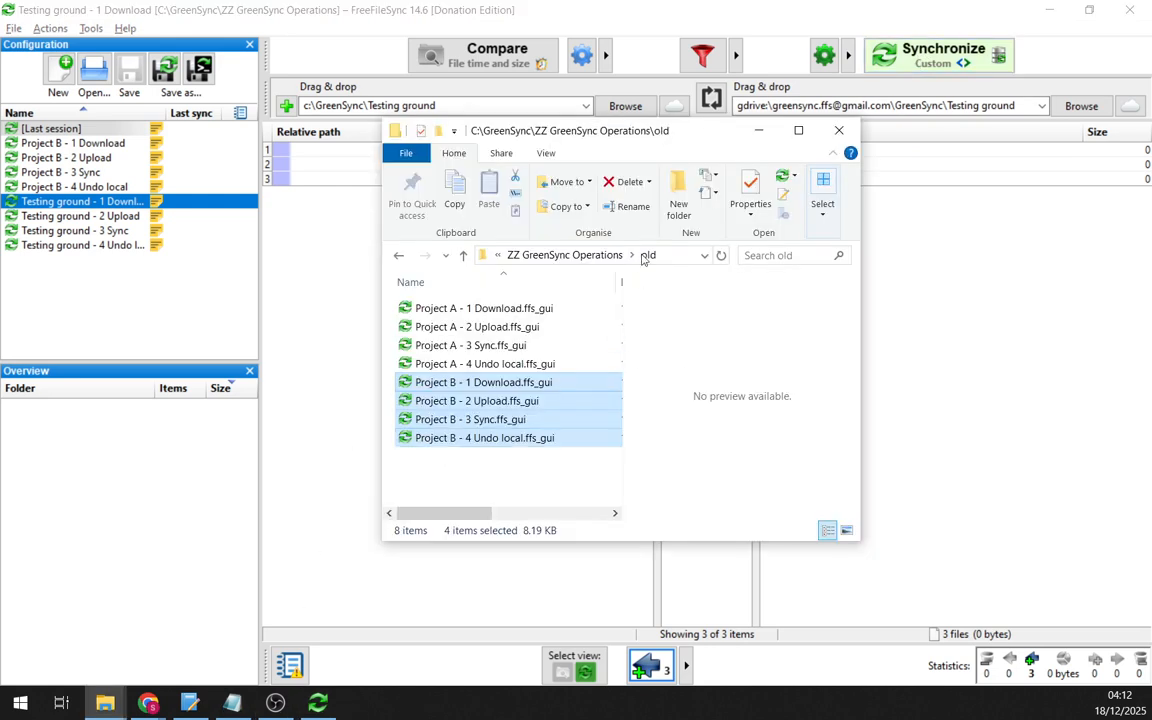
pyautogui.click(589, 257)
pyautogui.click(519, 255)
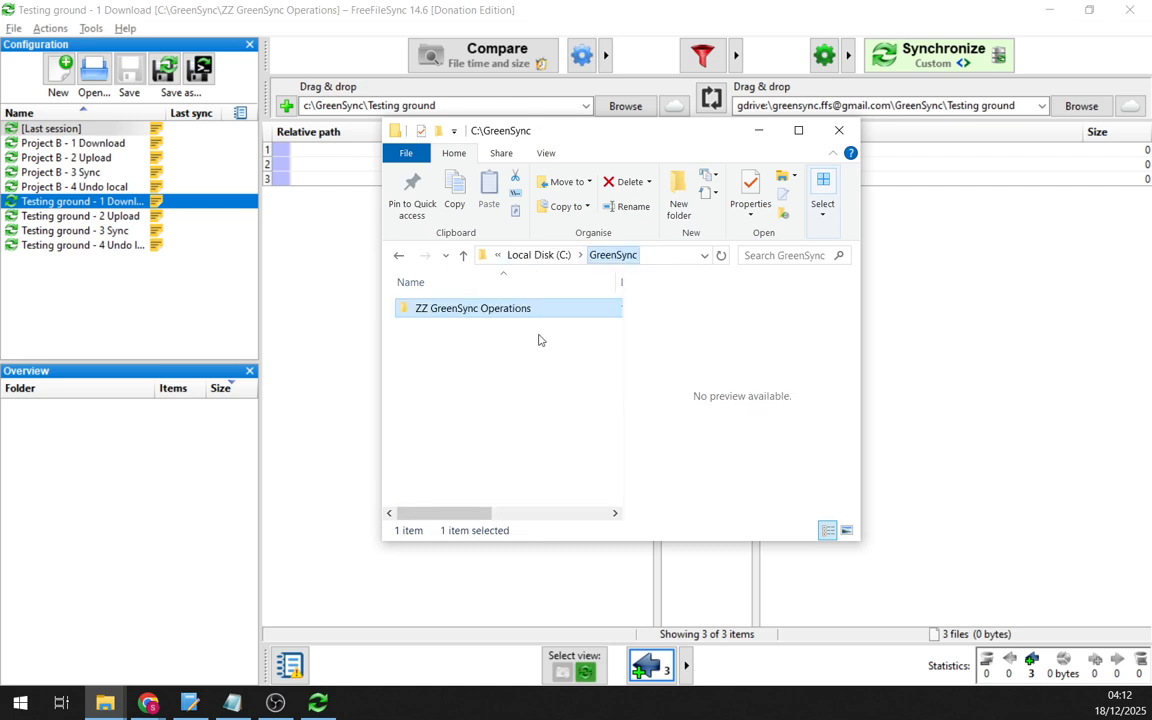
pyautogui.click(538, 340)
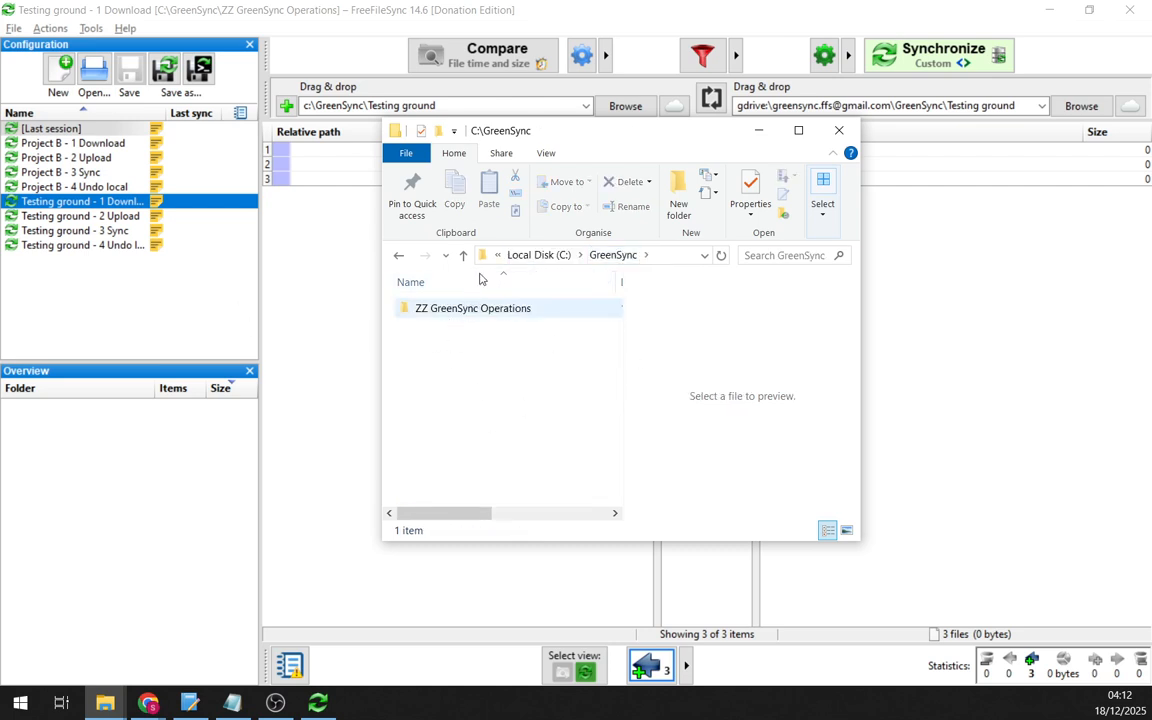
pyautogui.moveTo(559, 131); pyautogui.dragTo(680, 130)
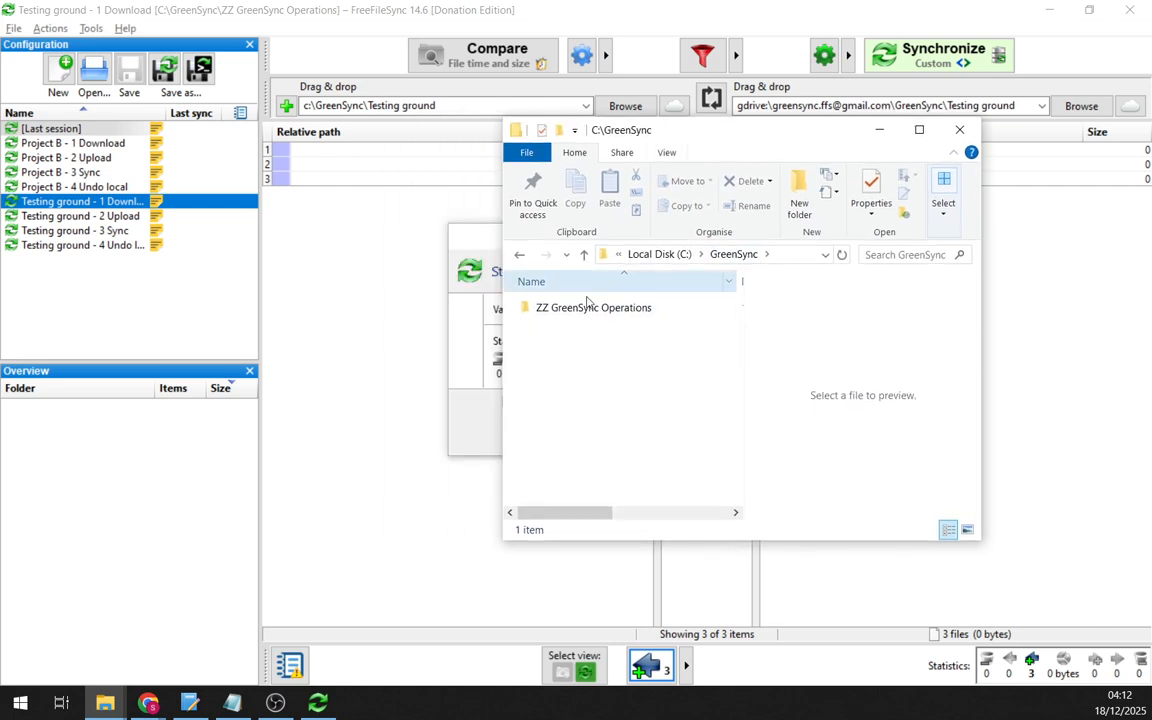
pyautogui.click(493, 238)
pyautogui.click(589, 434)
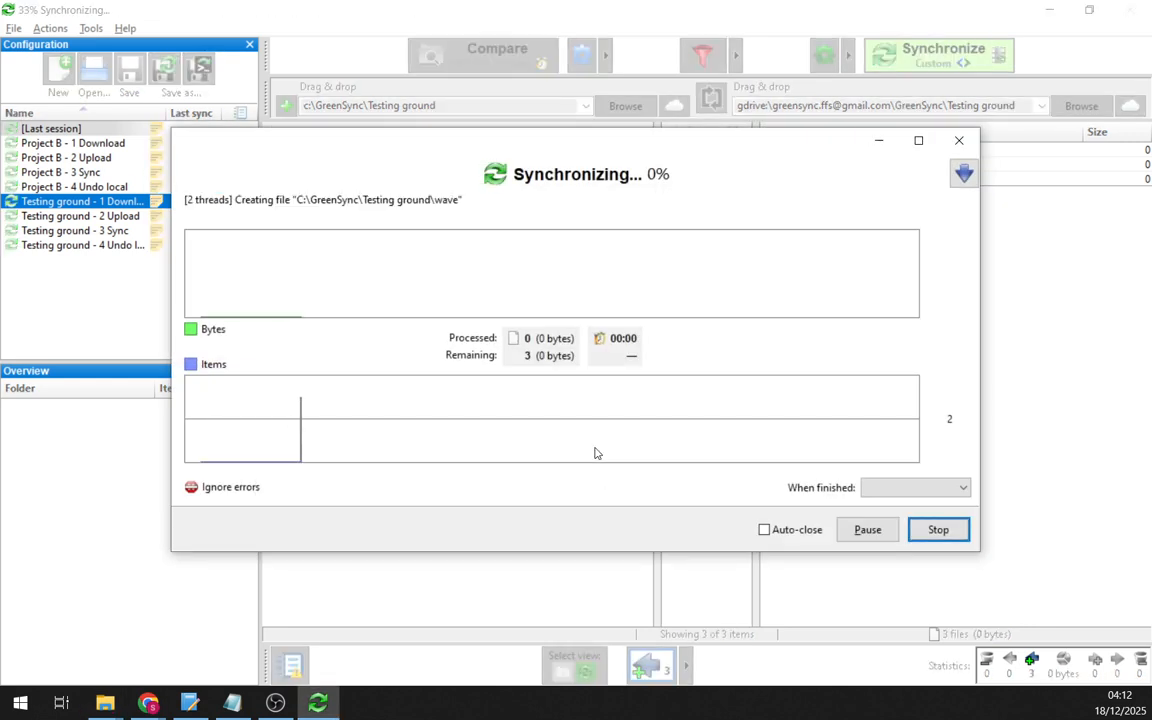
# - Open the local C:\GreenSync\Testing ground folder and review the downloaded files
pyautogui.hotkey('alt', 'Tab')
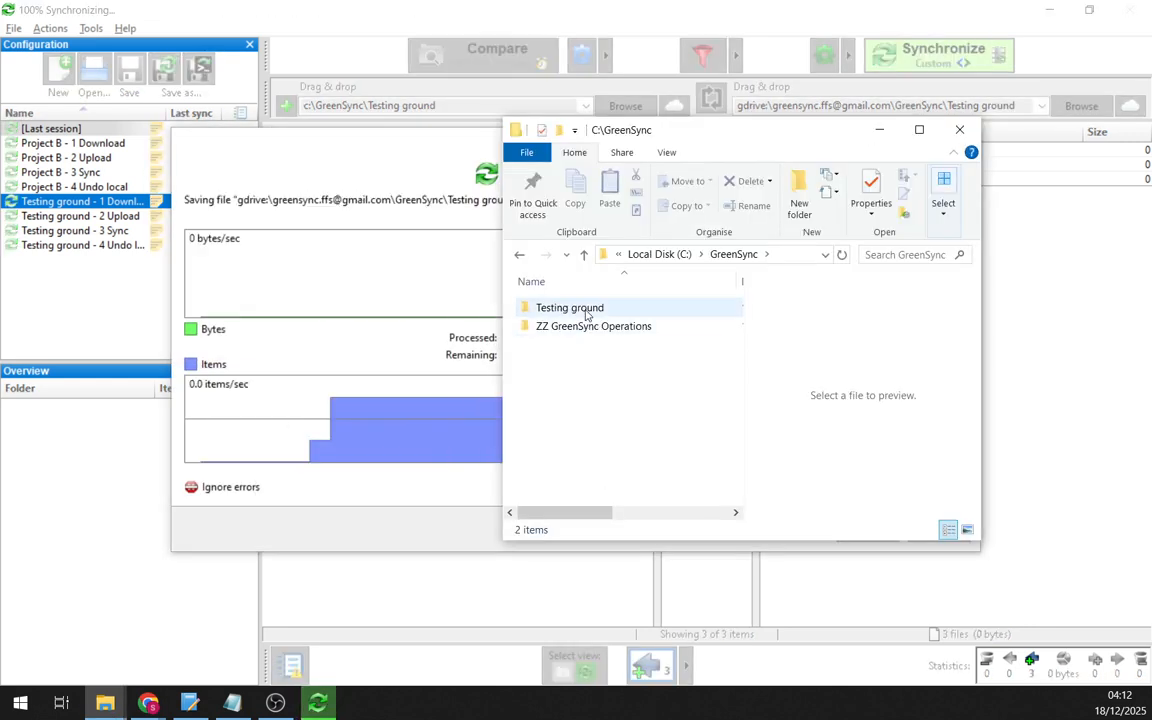
pyautogui.doubleClick(587, 312)
pyautogui.moveTo(625, 470); pyautogui.dragTo(553, 331)
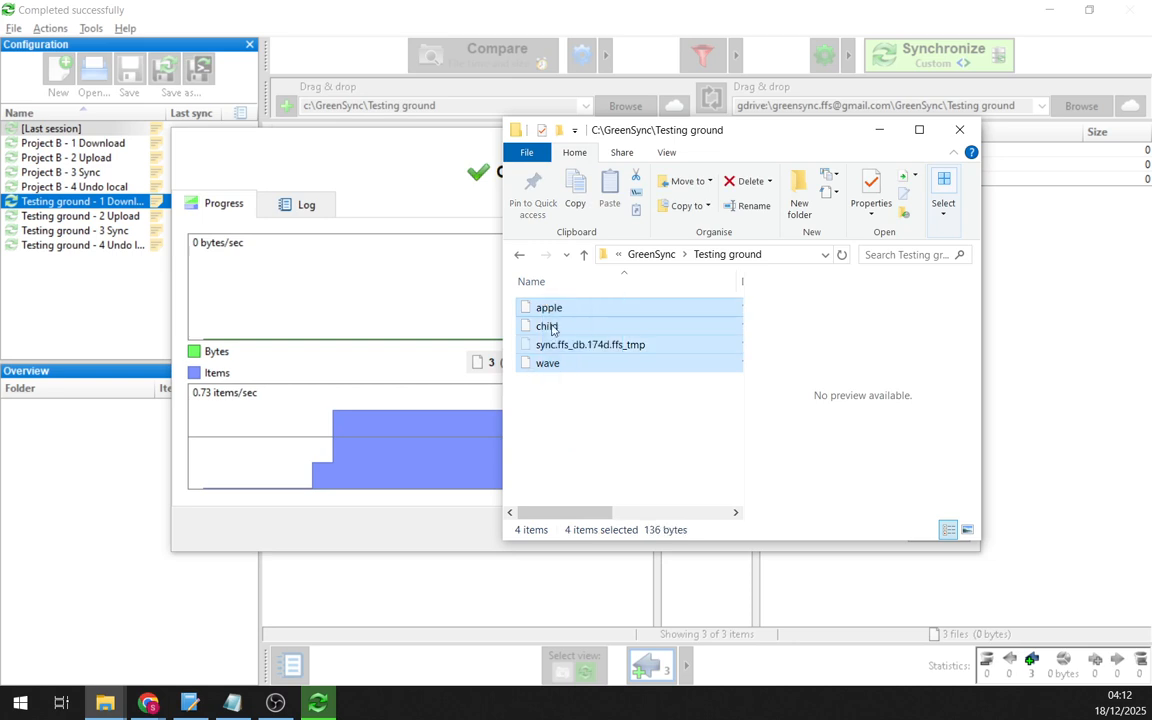
pyautogui.click(587, 426)
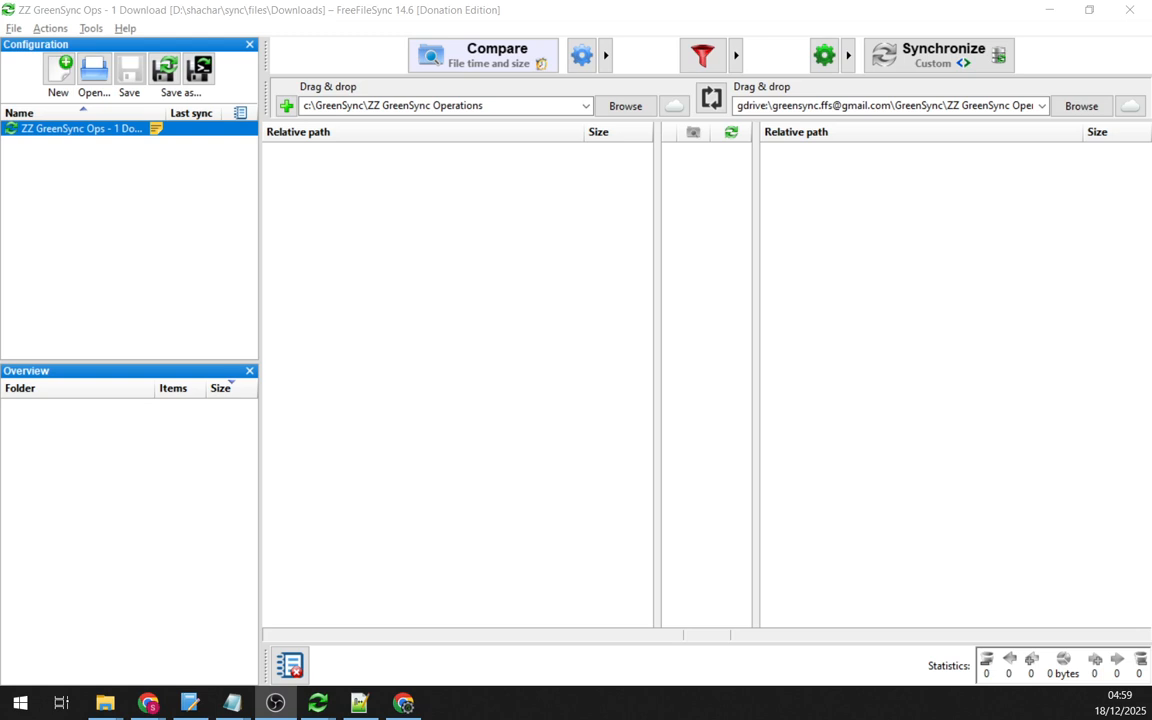
# - Highlight the account portion of the ZZ GreenSync Operations gdrive path to identify the Drive account
pyautogui.click(810, 106)
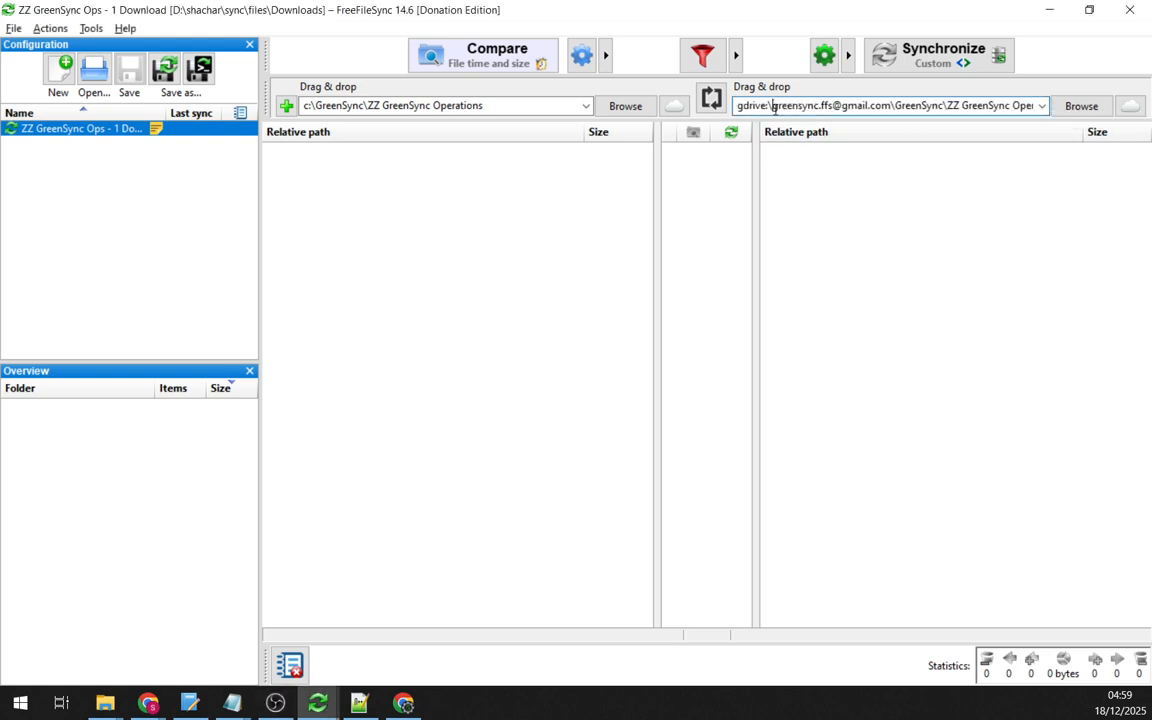
pyautogui.moveTo(771, 105); pyautogui.dragTo(831, 105)
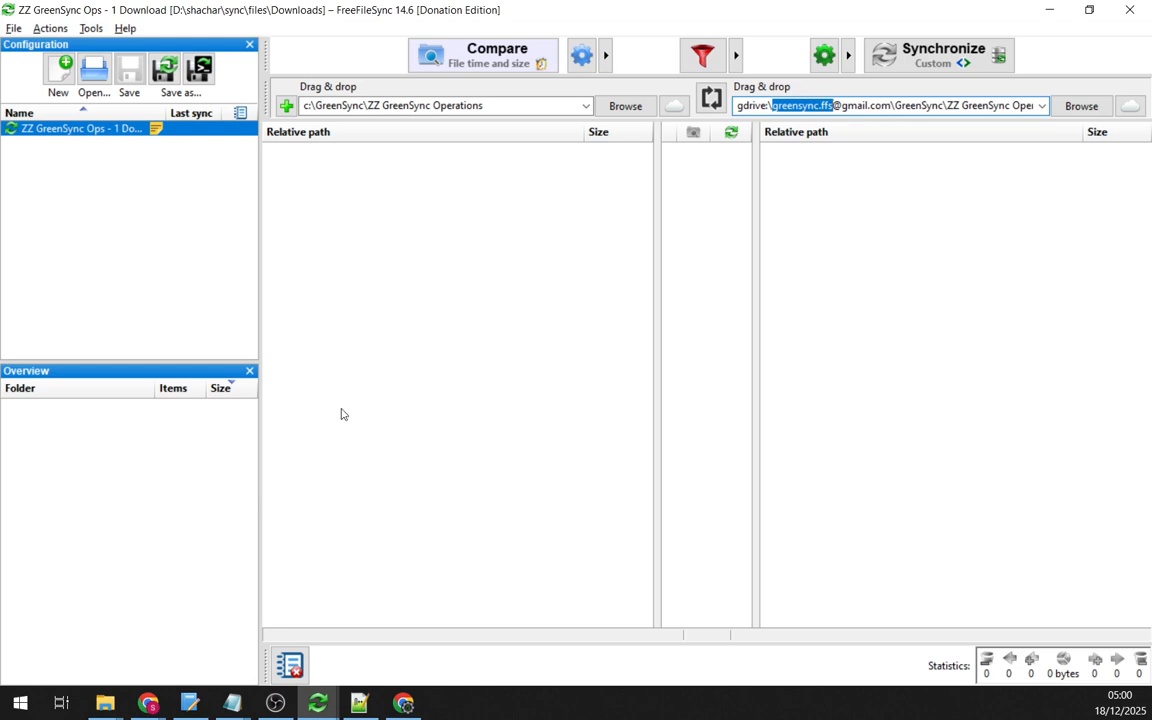
pyautogui.click(829, 105)
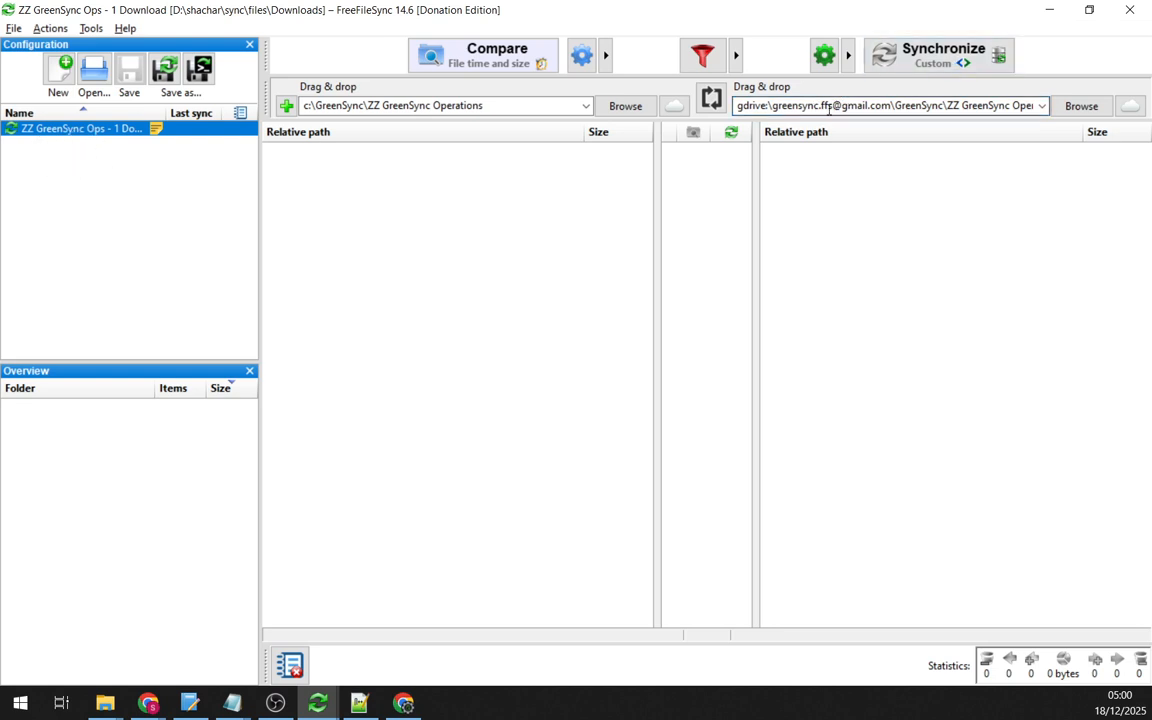
pyautogui.click(795, 107)
pyautogui.moveTo(860, 108); pyautogui.dragTo(698, 113)
pyautogui.click(793, 108)
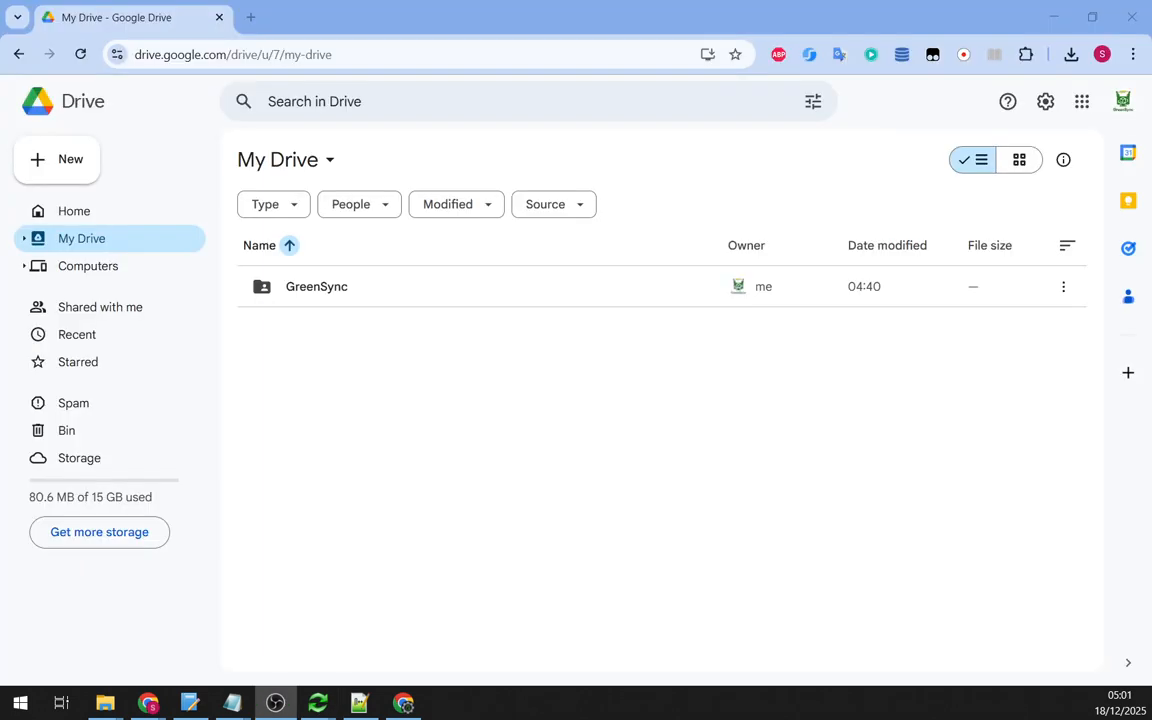
# - Share the GreenSync folder as Editor with the second account's e-mail and send the invitation
pyautogui.click(304, 475)
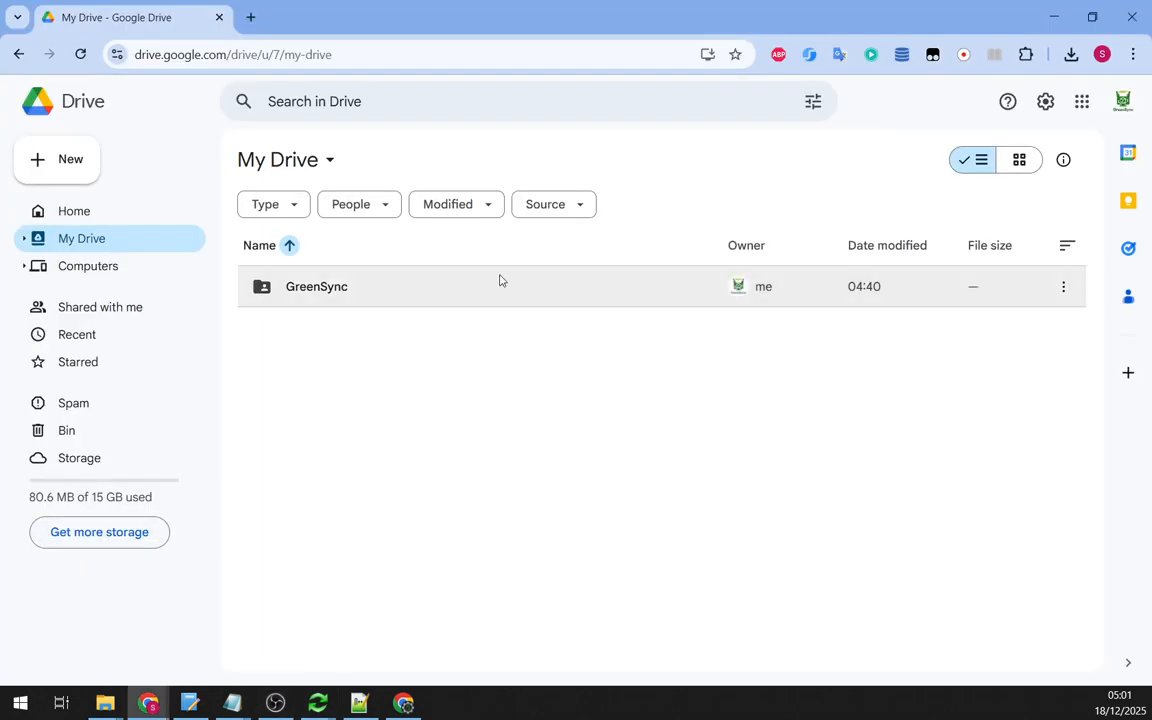
pyautogui.click(344, 288)
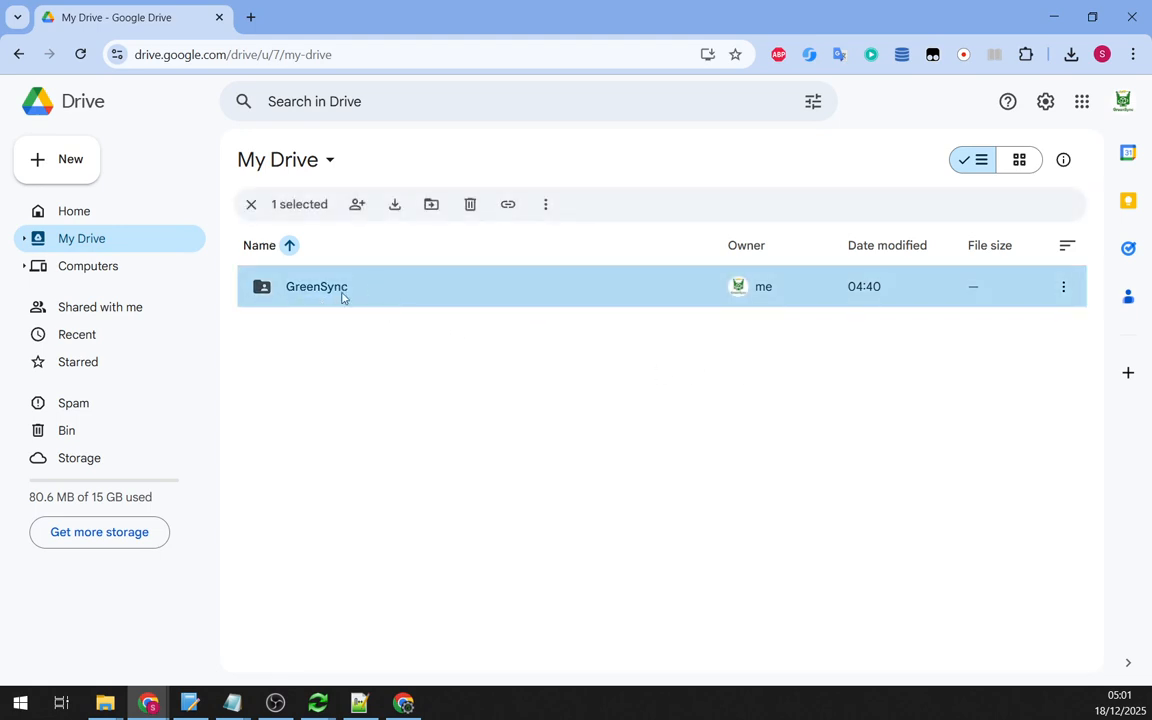
pyautogui.click(1063, 288)
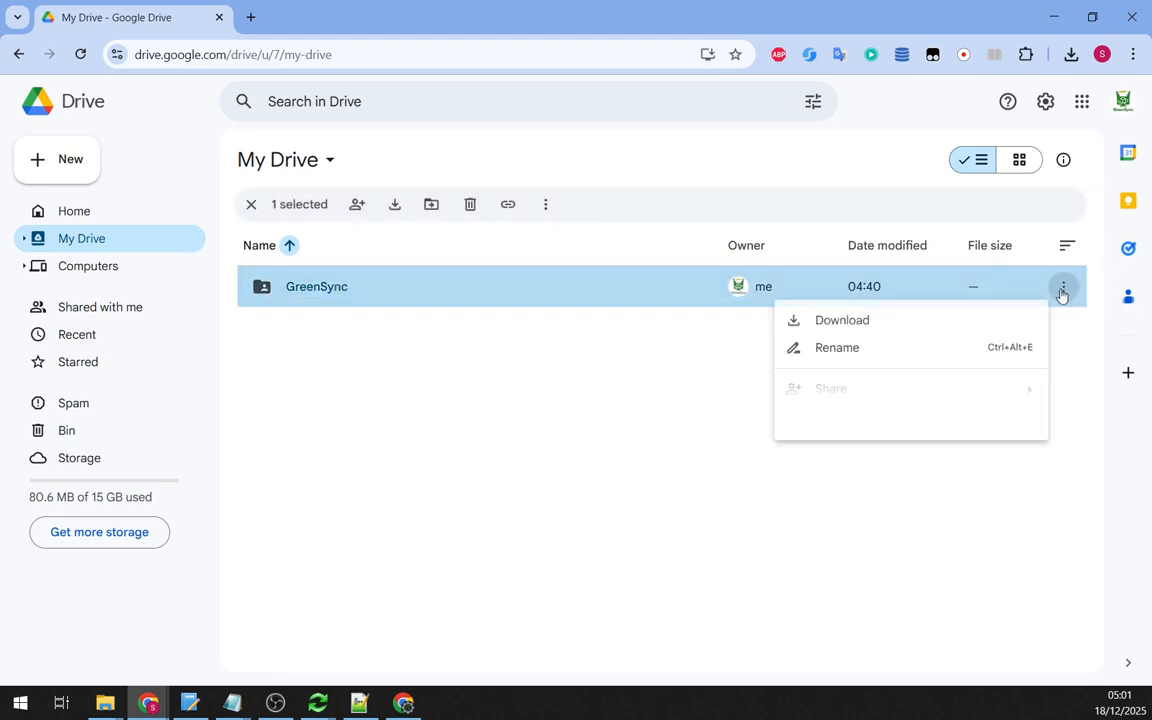
pyautogui.moveTo(861, 395)
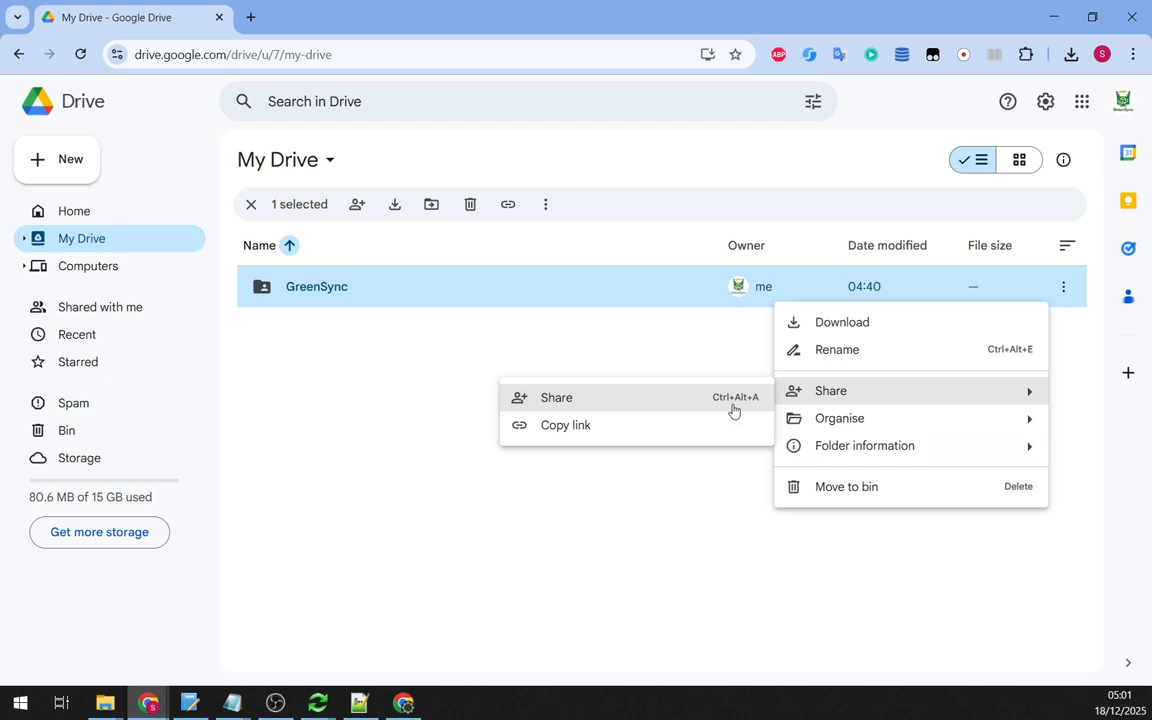
pyautogui.click(564, 399)
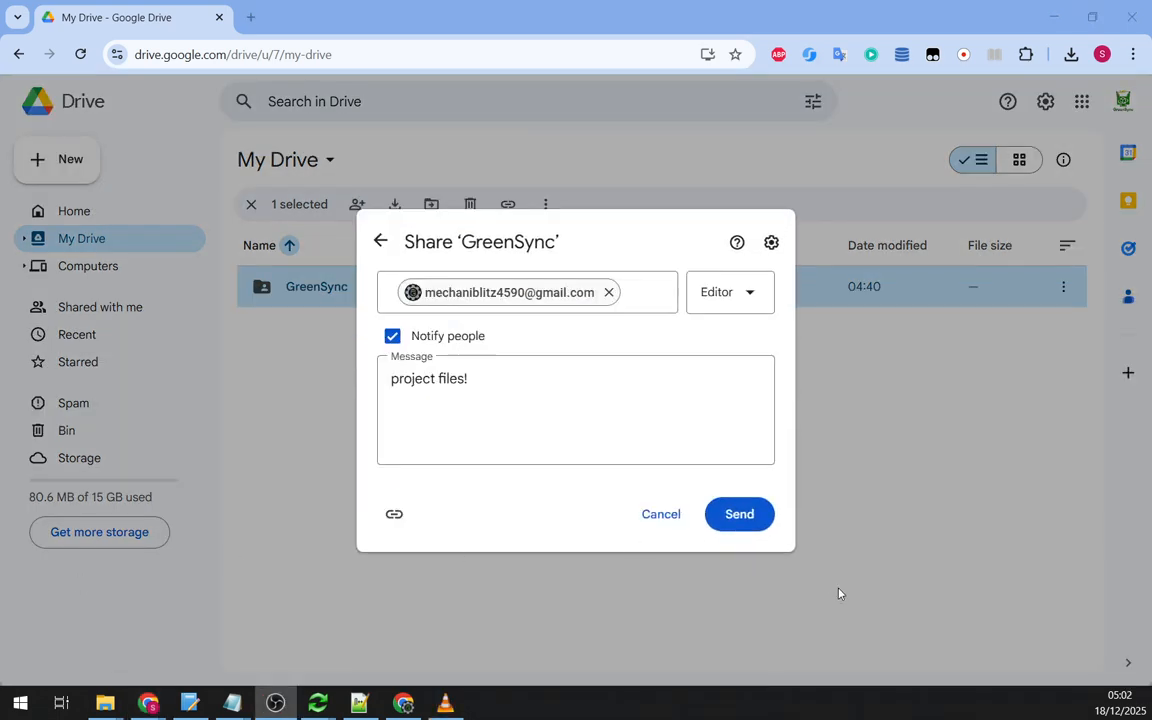
pyautogui.click(738, 518)
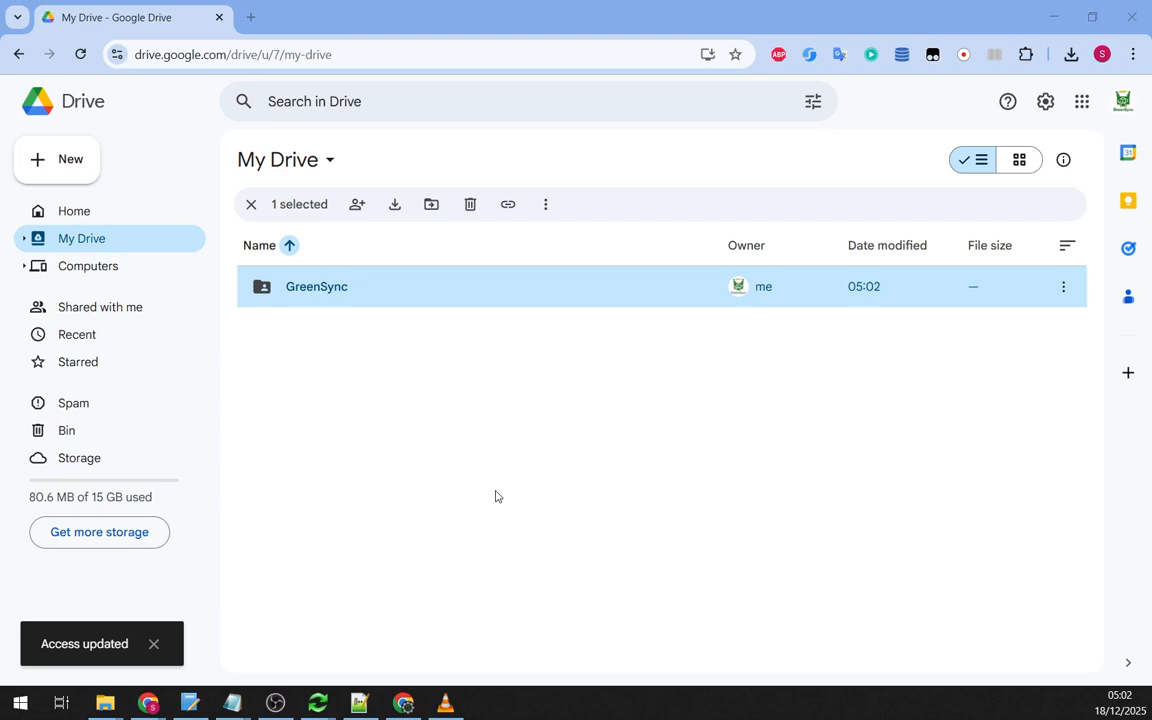
# - On the second account, open Shared with me and select the GreenSync folder
pyautogui.hotkey('alt', 'Tab')
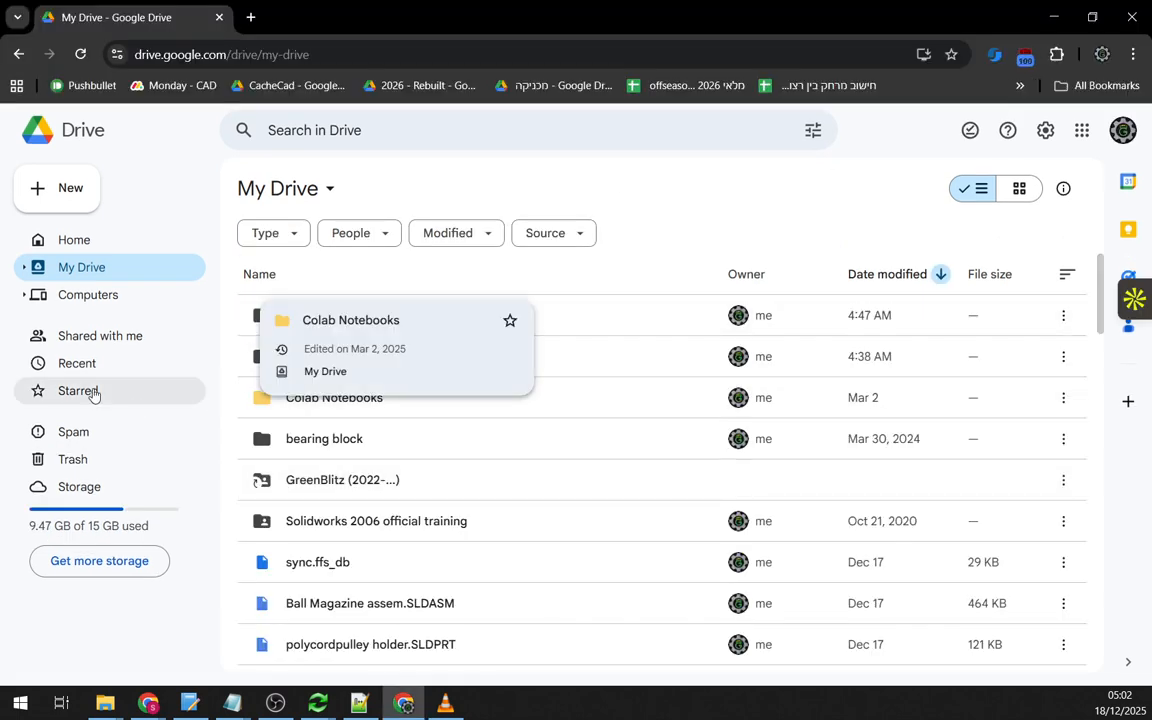
pyautogui.click(100, 336)
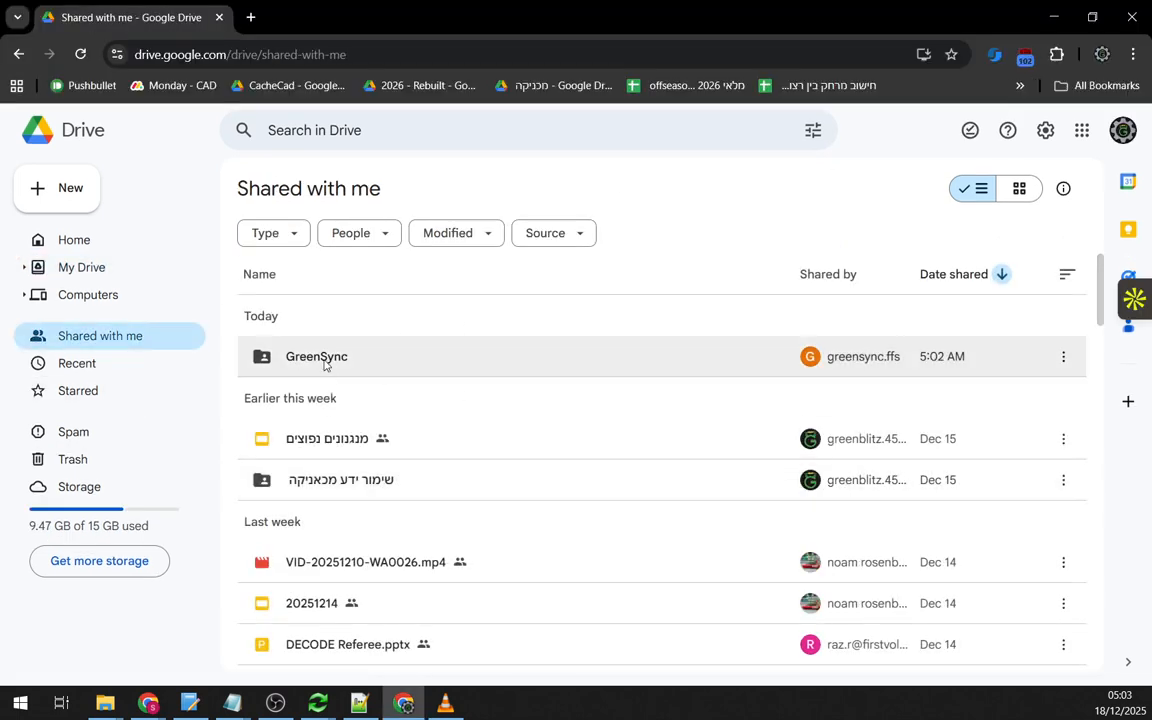
pyautogui.click(308, 362)
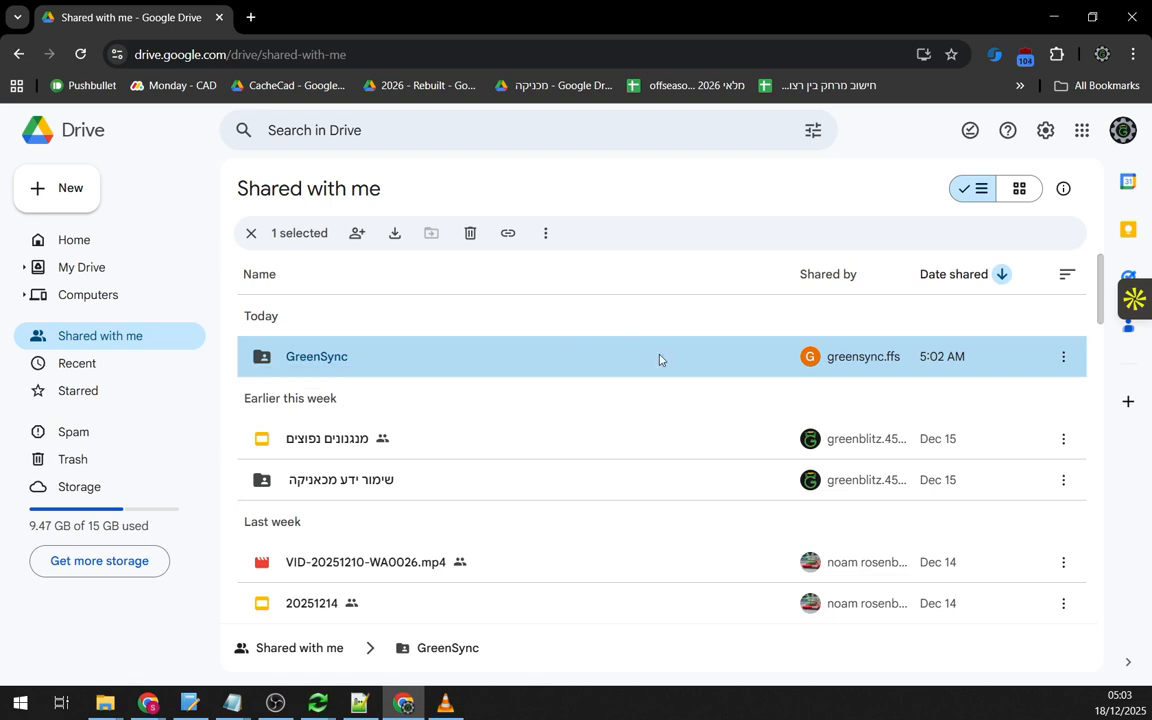
# - Add a shortcut to GreenSync in My Drive via Organize > Add shortcut > All locations
pyautogui.rightClick(333, 362)
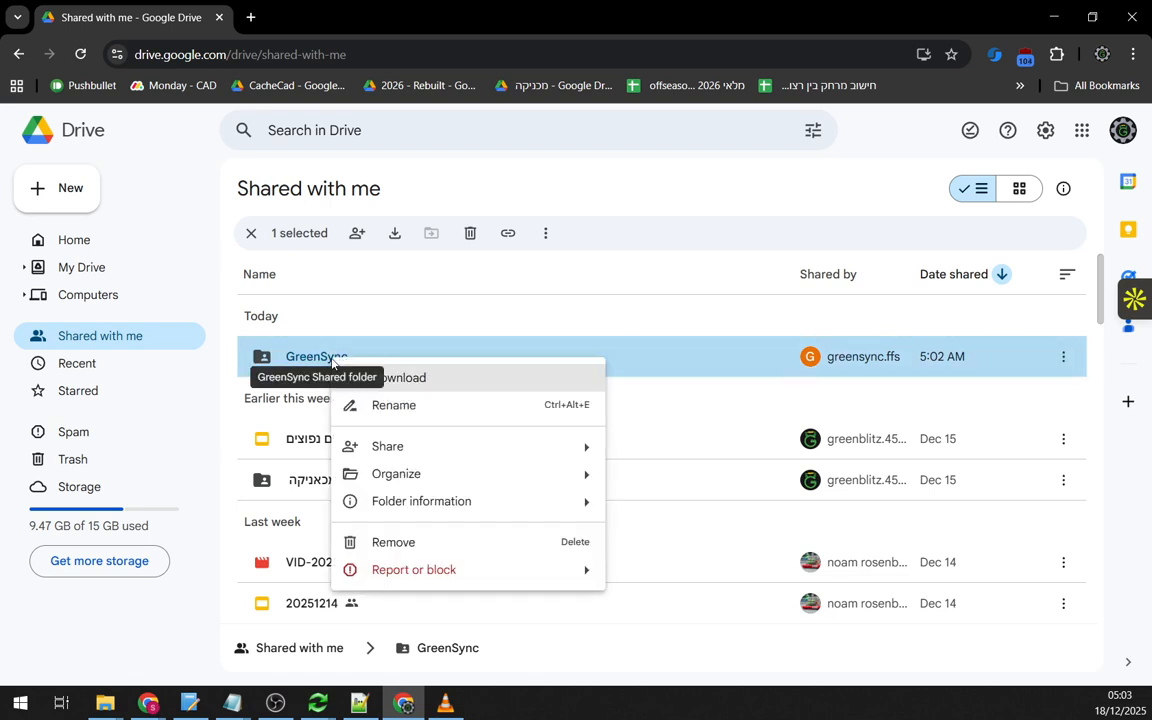
pyautogui.moveTo(544, 478)
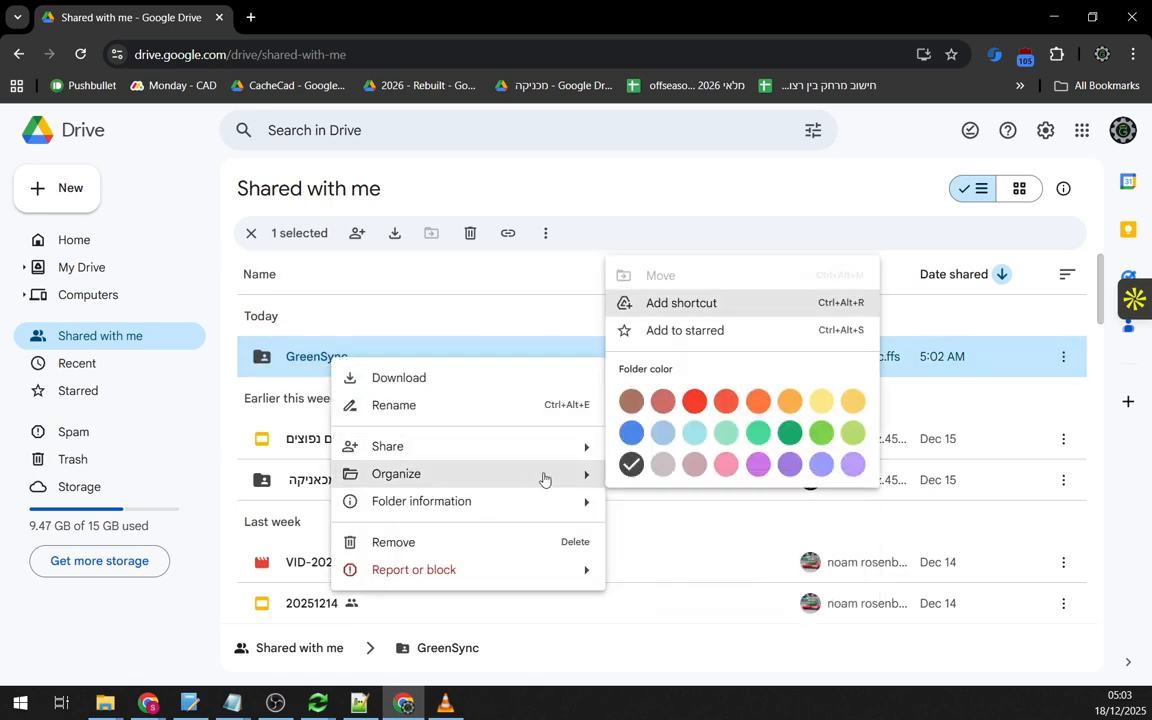
pyautogui.click(733, 313)
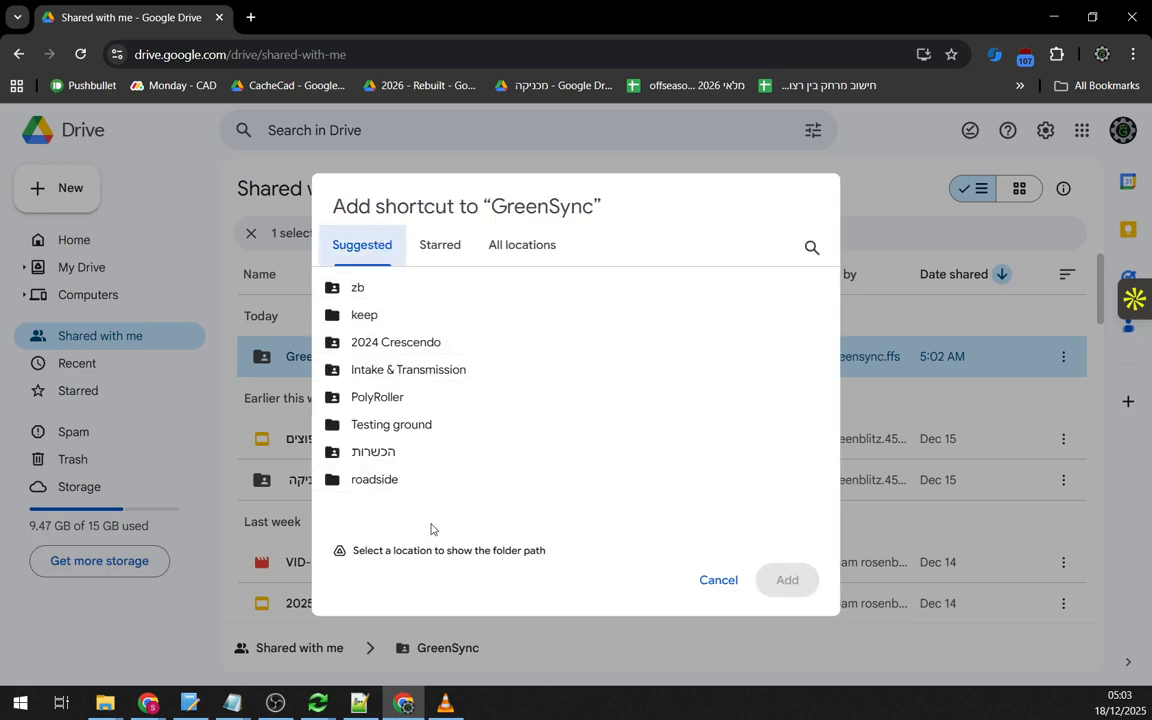
pyautogui.click(520, 247)
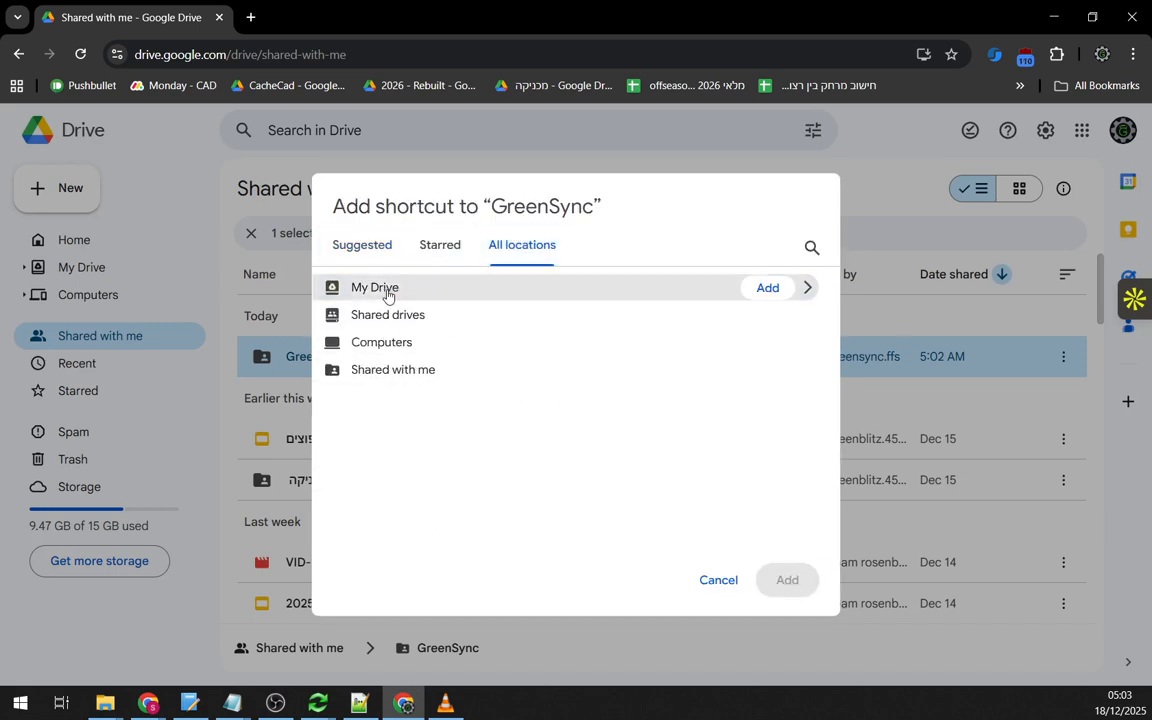
pyautogui.click(391, 289)
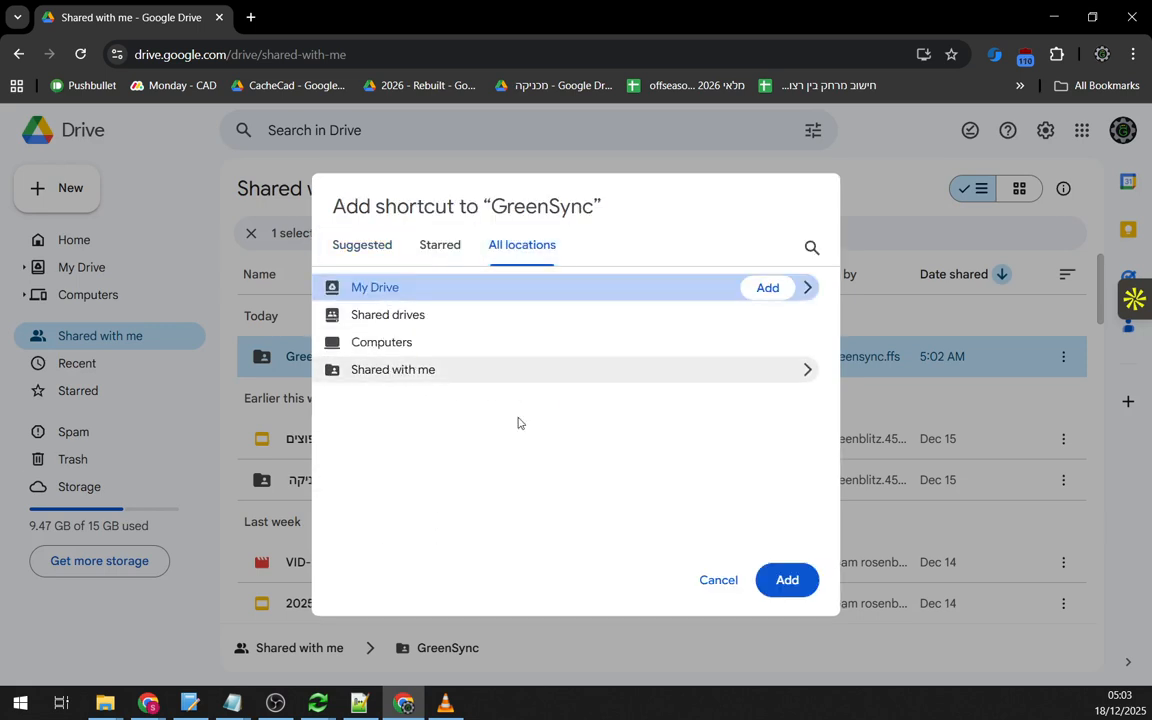
pyautogui.click(795, 582)
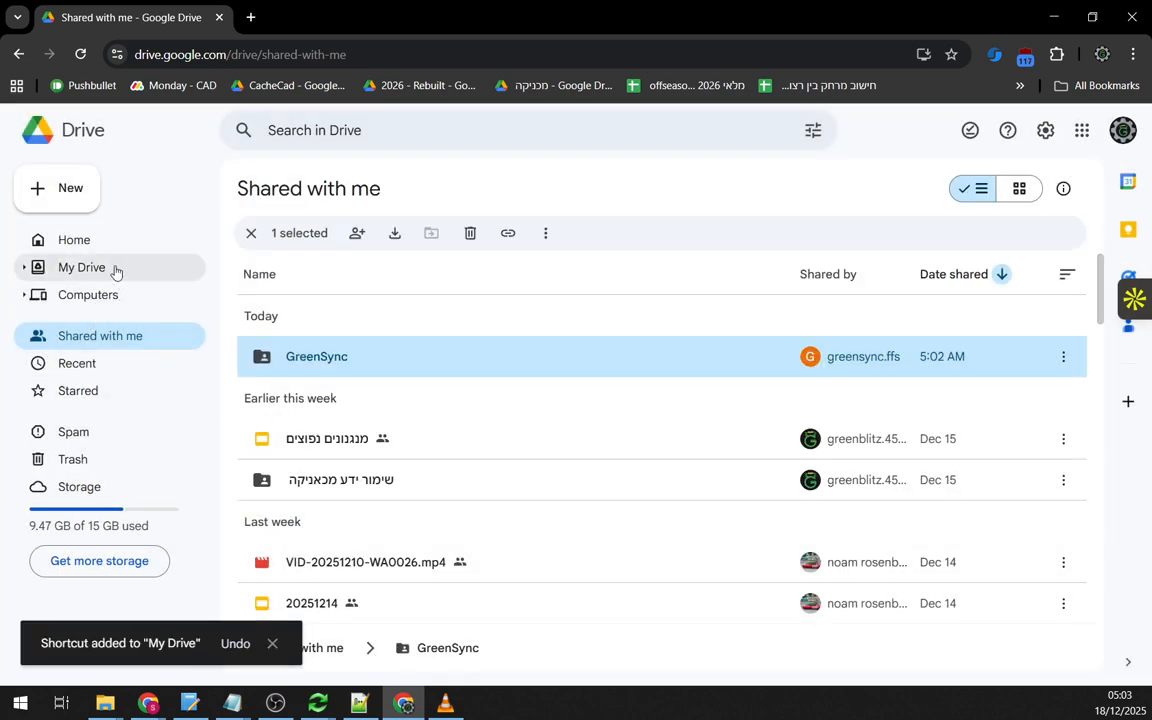
# - From My Drive, open the GreenSync shortcut and its ZZ GreenSync Operations folder
pyautogui.click(86, 277)
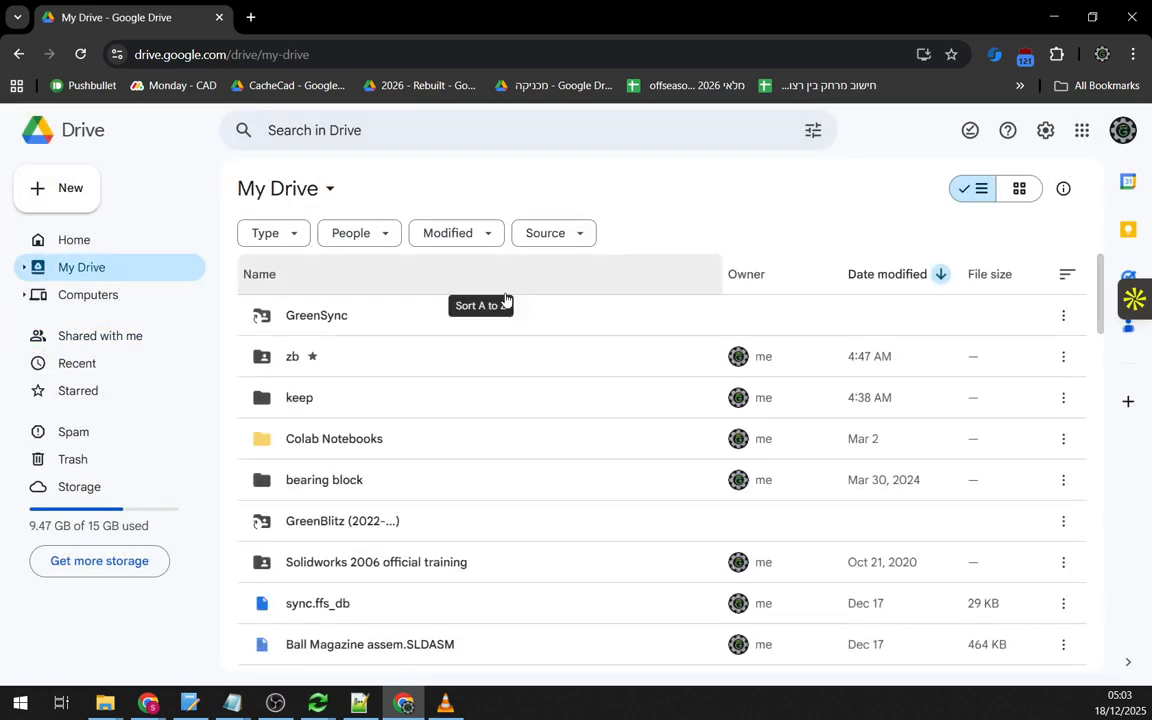
pyautogui.click(257, 318)
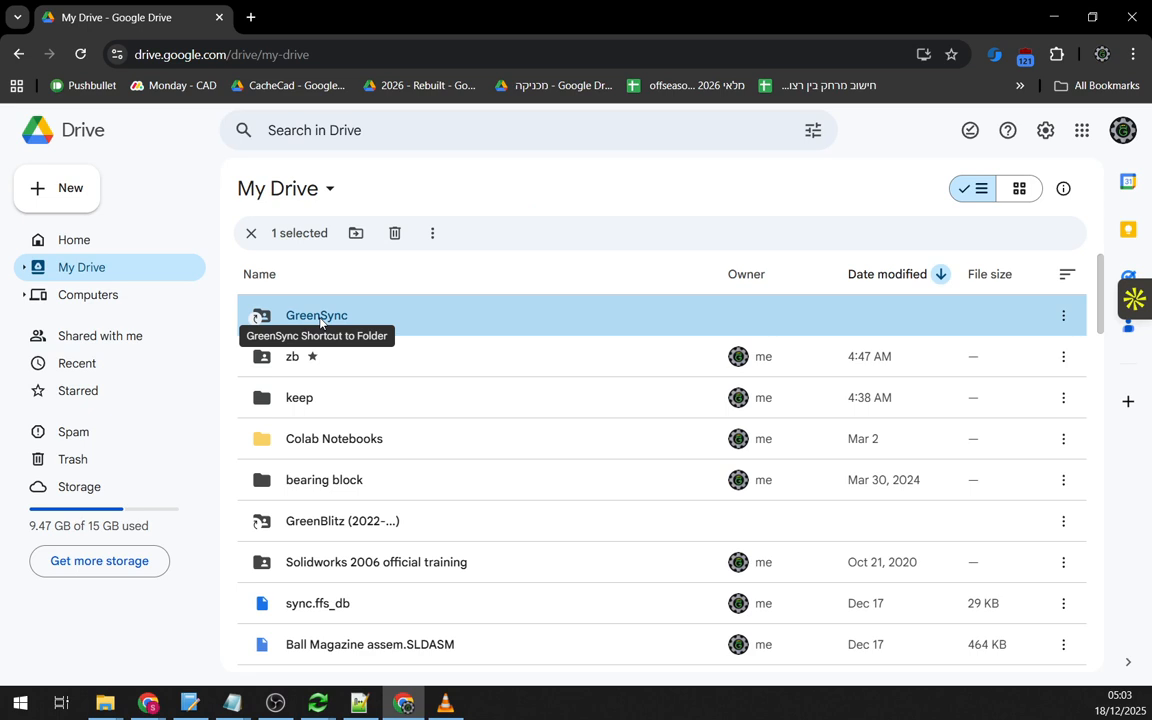
pyautogui.doubleClick(310, 318)
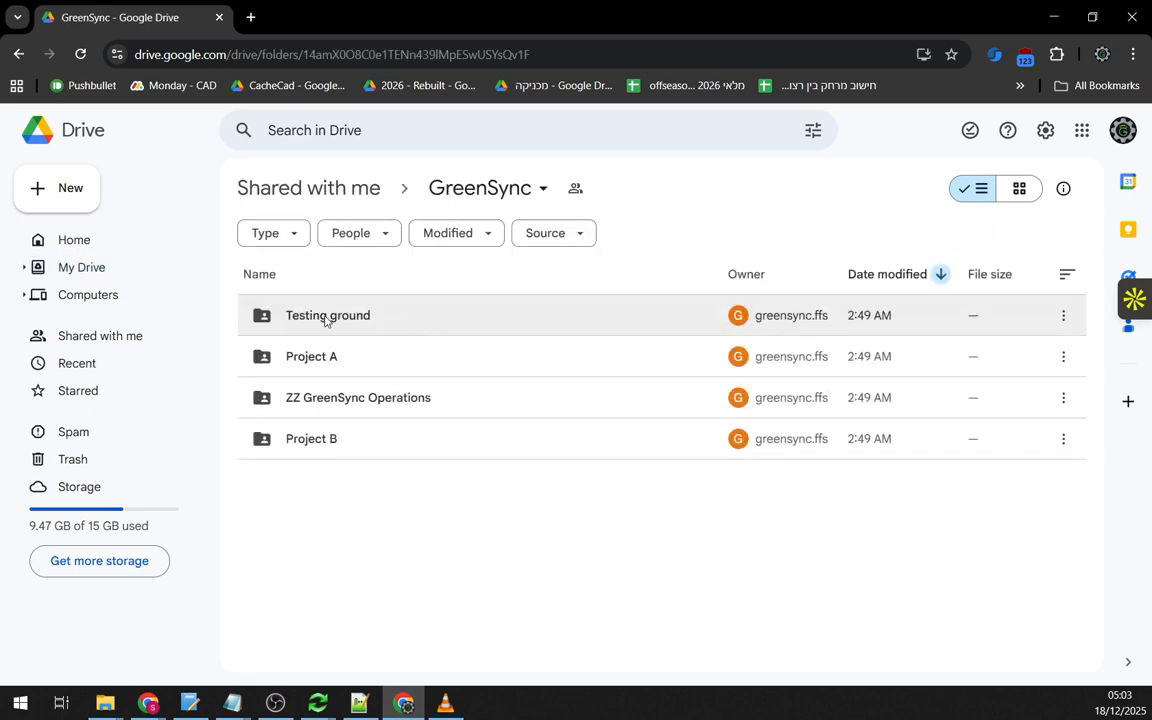
pyautogui.click(121, 271)
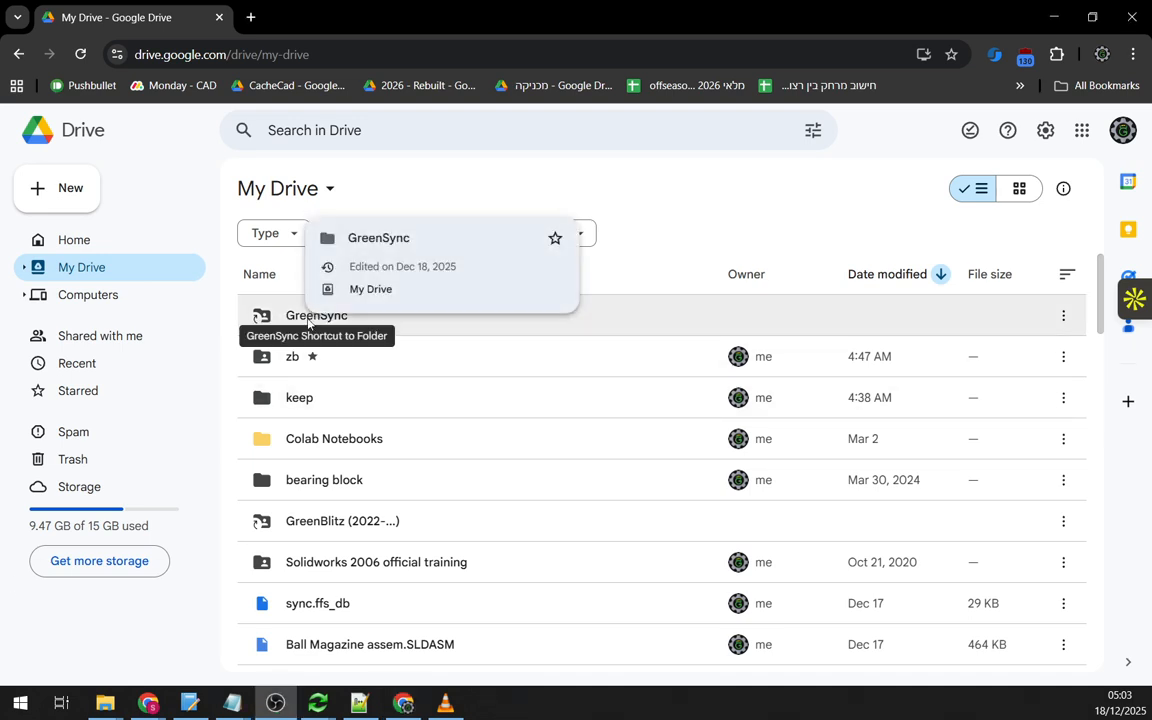
pyautogui.doubleClick(314, 318)
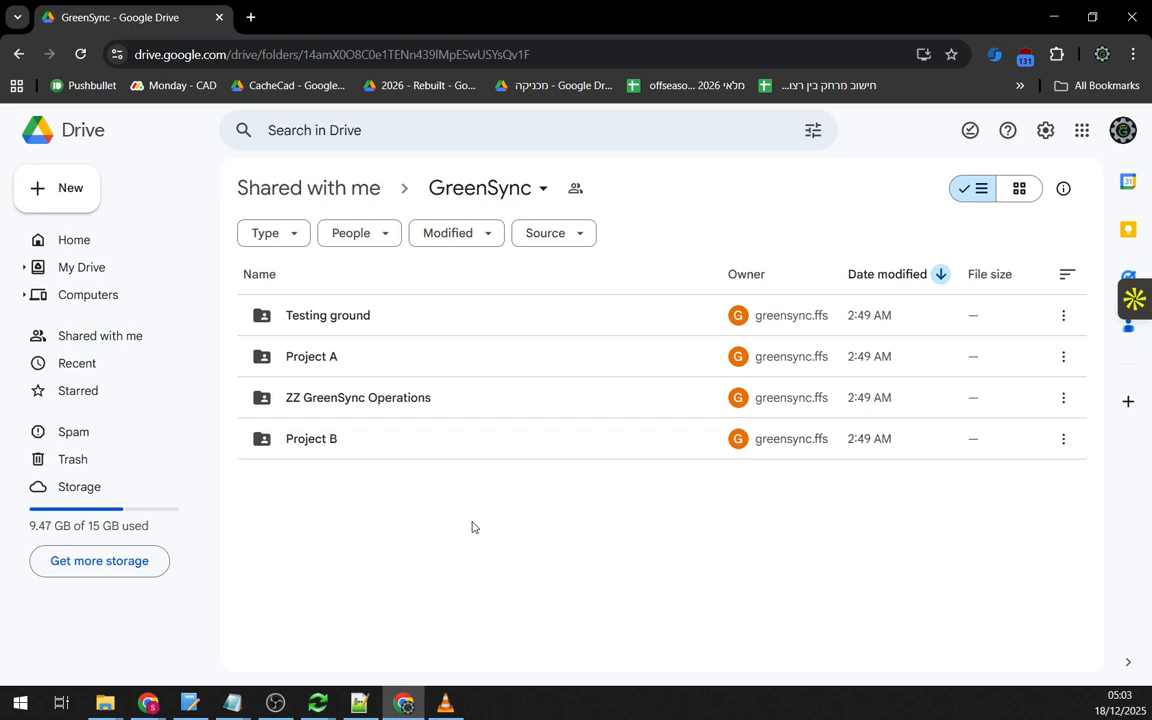
pyautogui.doubleClick(393, 400)
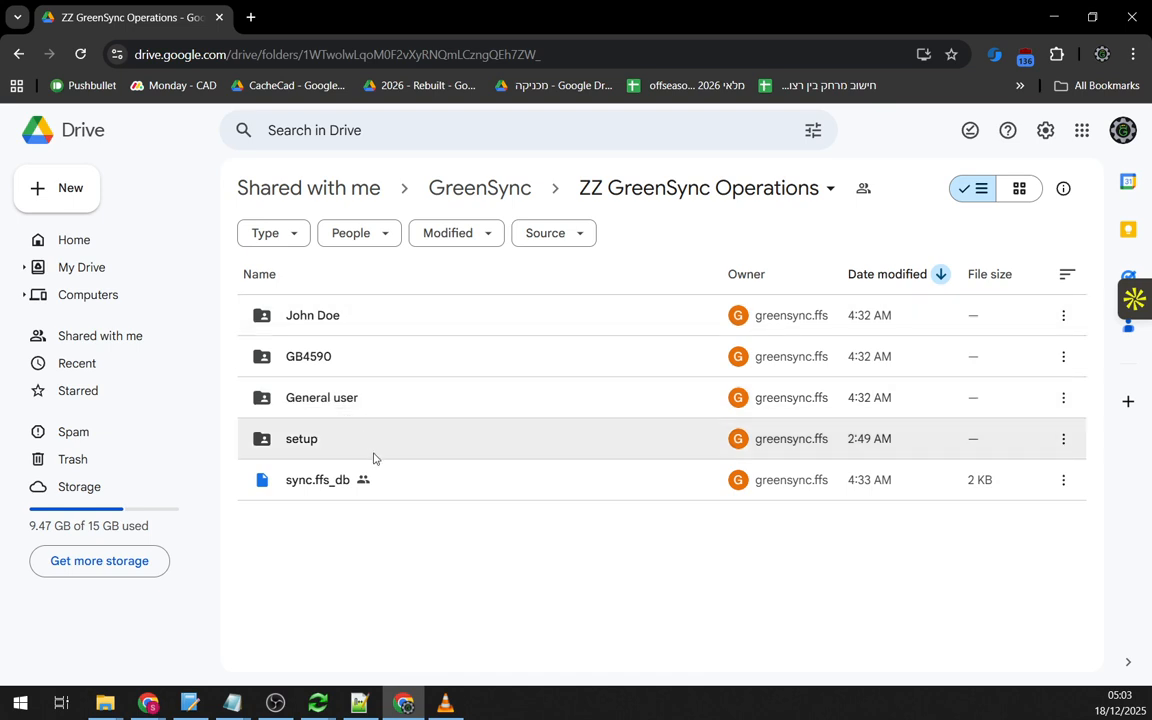
# - Open the GB4590 folder and select the ZZ GreenSync Ops - 1 Download.ffs_gui config
pyautogui.click(314, 368)
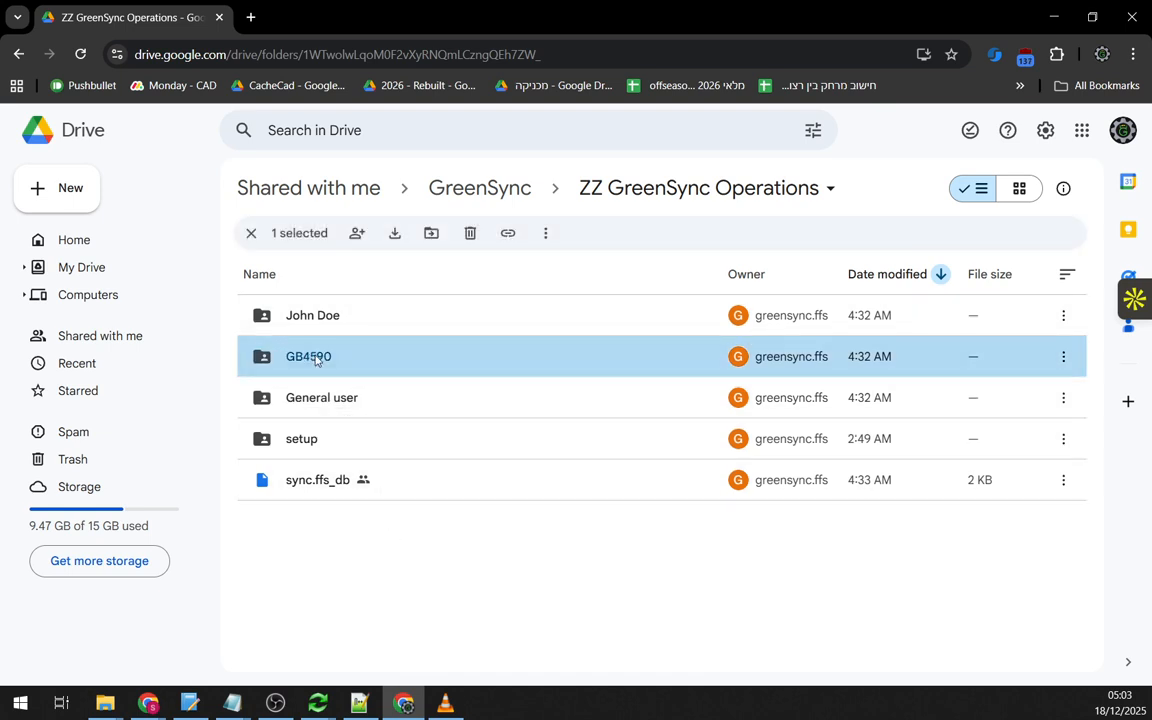
pyautogui.doubleClick(316, 360)
pyautogui.scroll(-2, 645, 502)
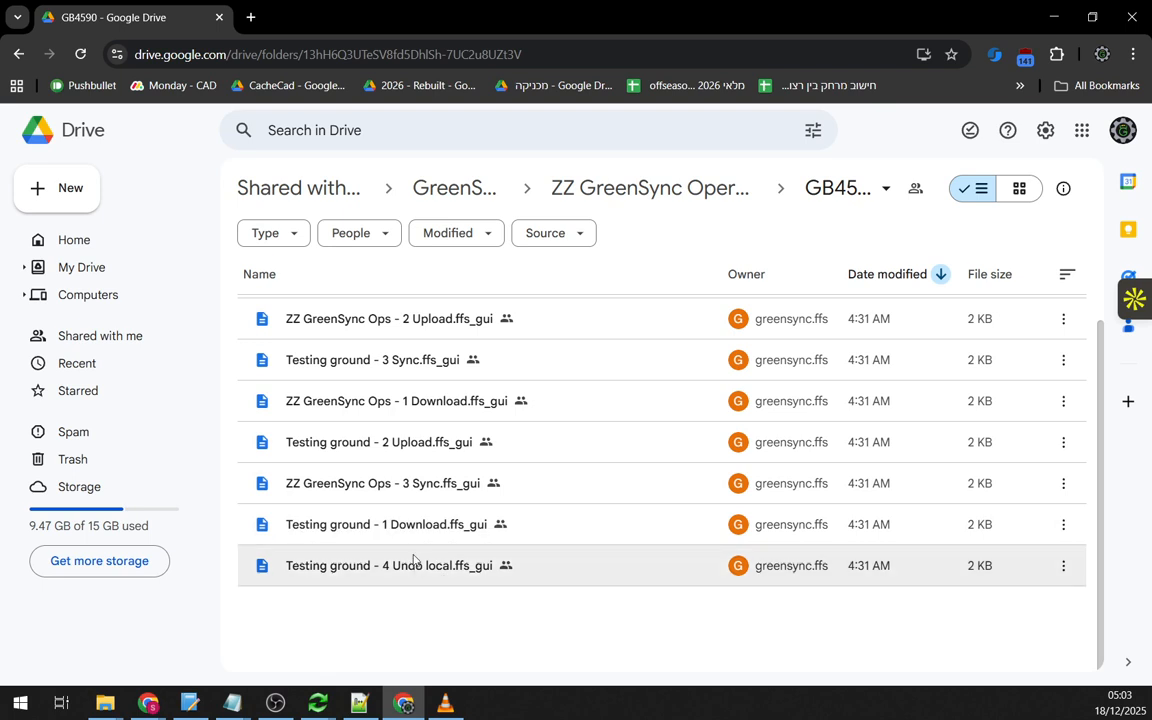
pyautogui.scroll(2, 398, 505)
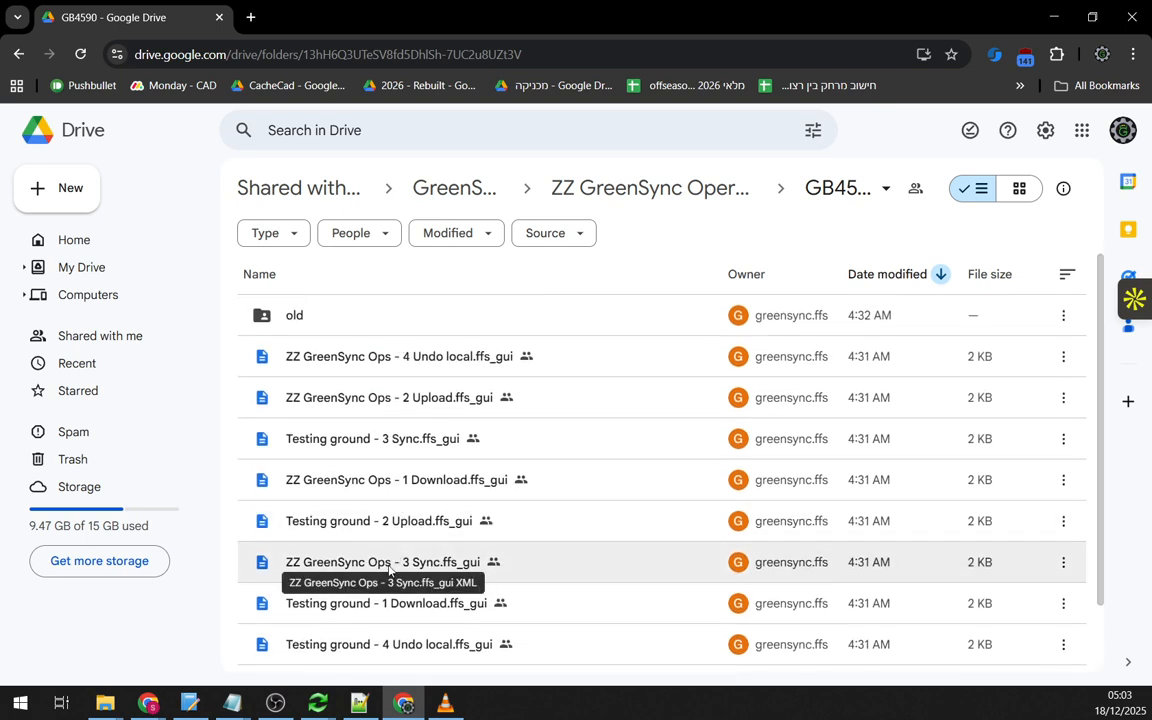
pyautogui.click(418, 485)
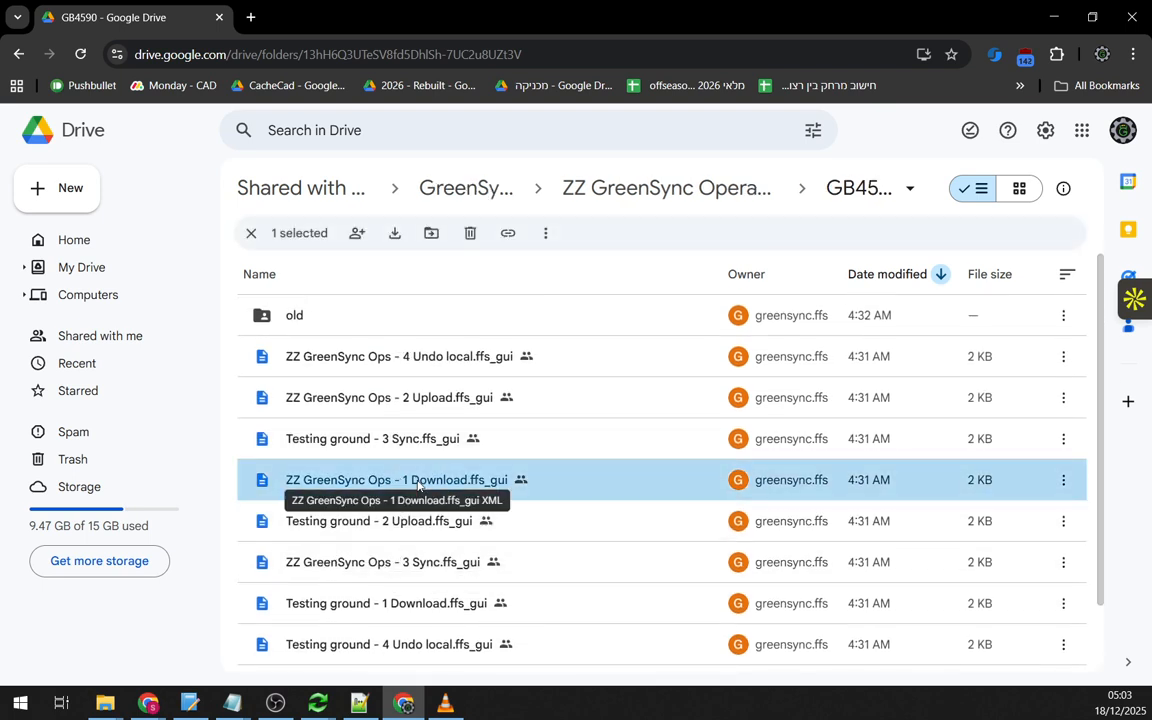
# - Download ZZ GreenSync Ops - 1 Download.ffs_gui and load it in a maximized FreeFileSync window
pyautogui.rightClick(418, 485)
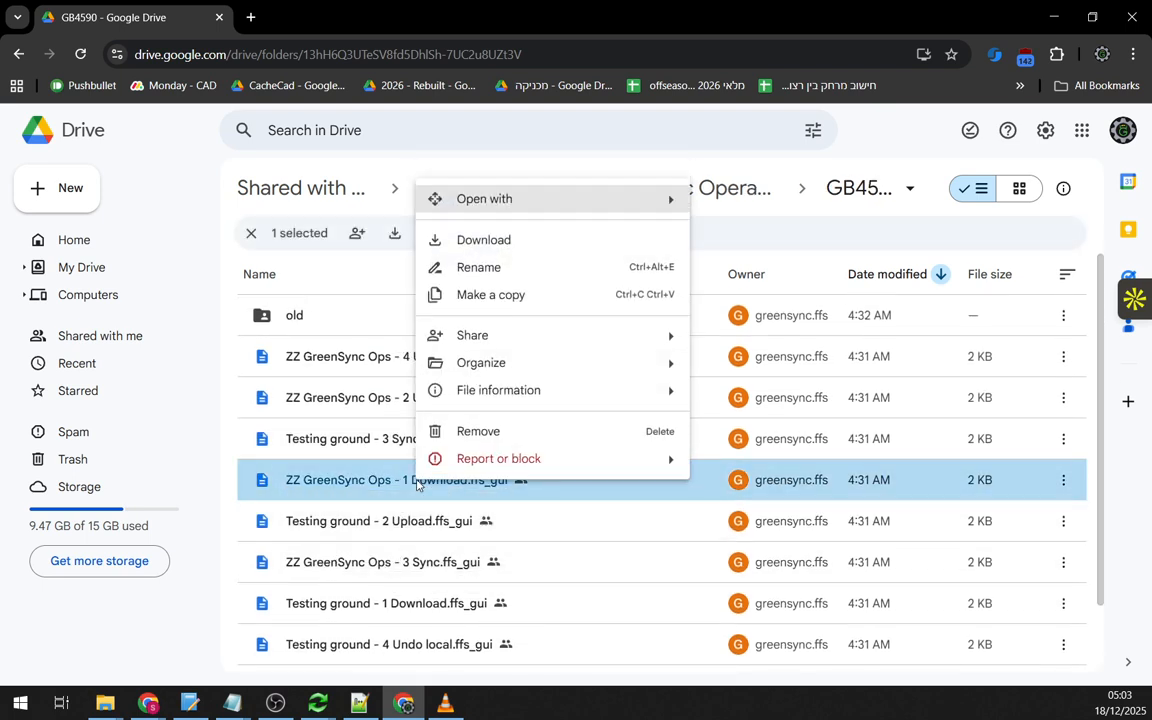
pyautogui.click(493, 248)
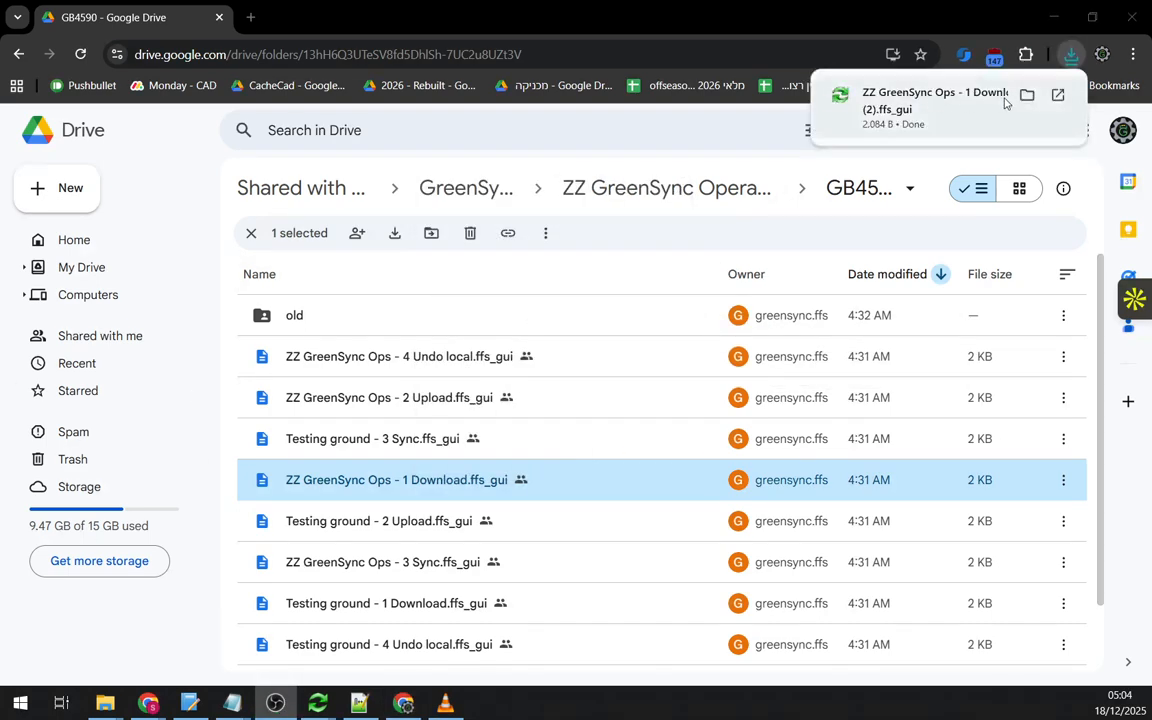
pyautogui.click(1026, 95)
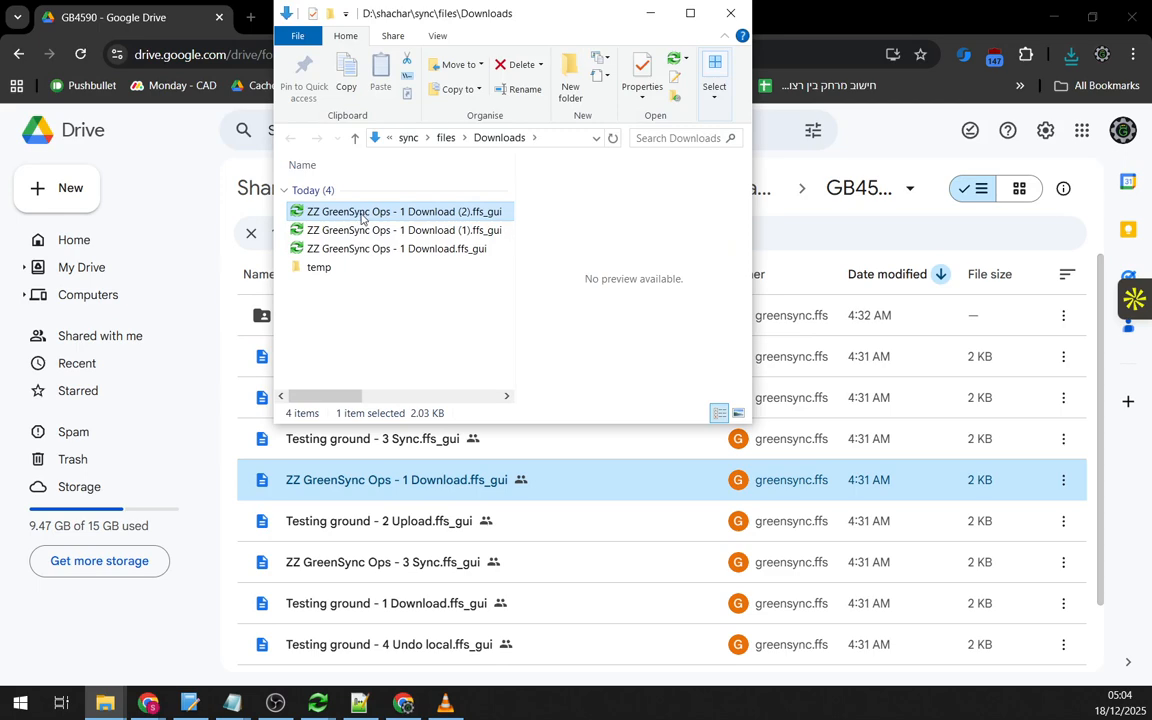
pyautogui.doubleClick(362, 213)
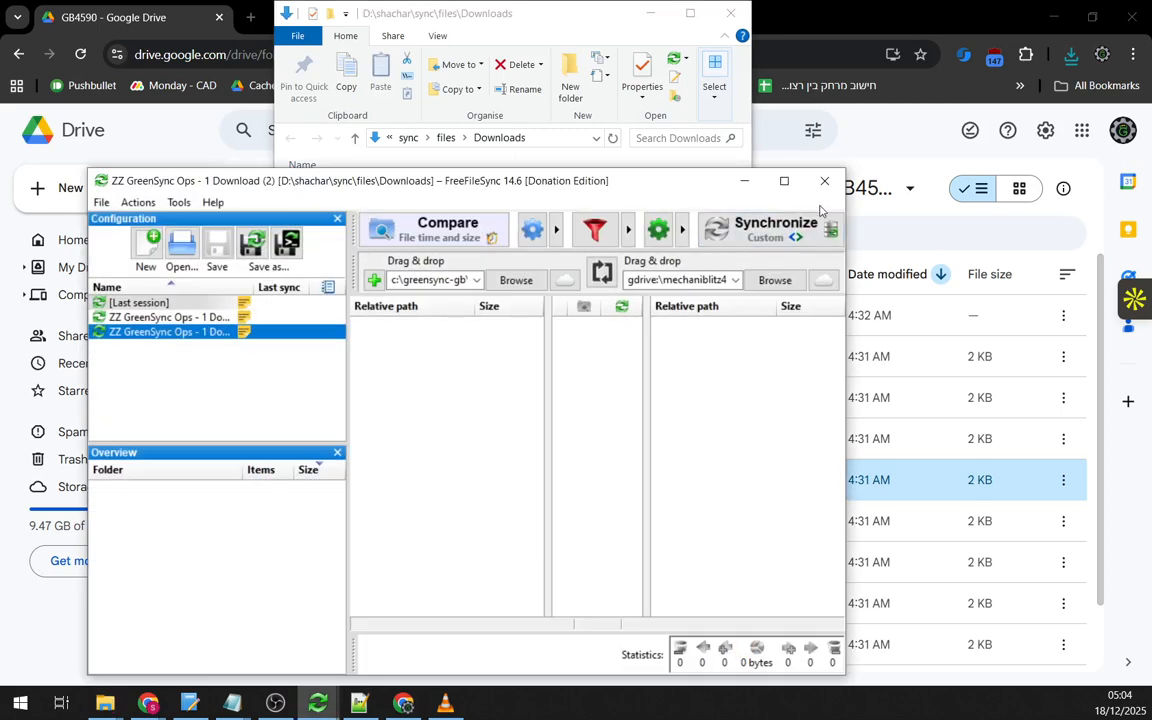
pyautogui.click(784, 181)
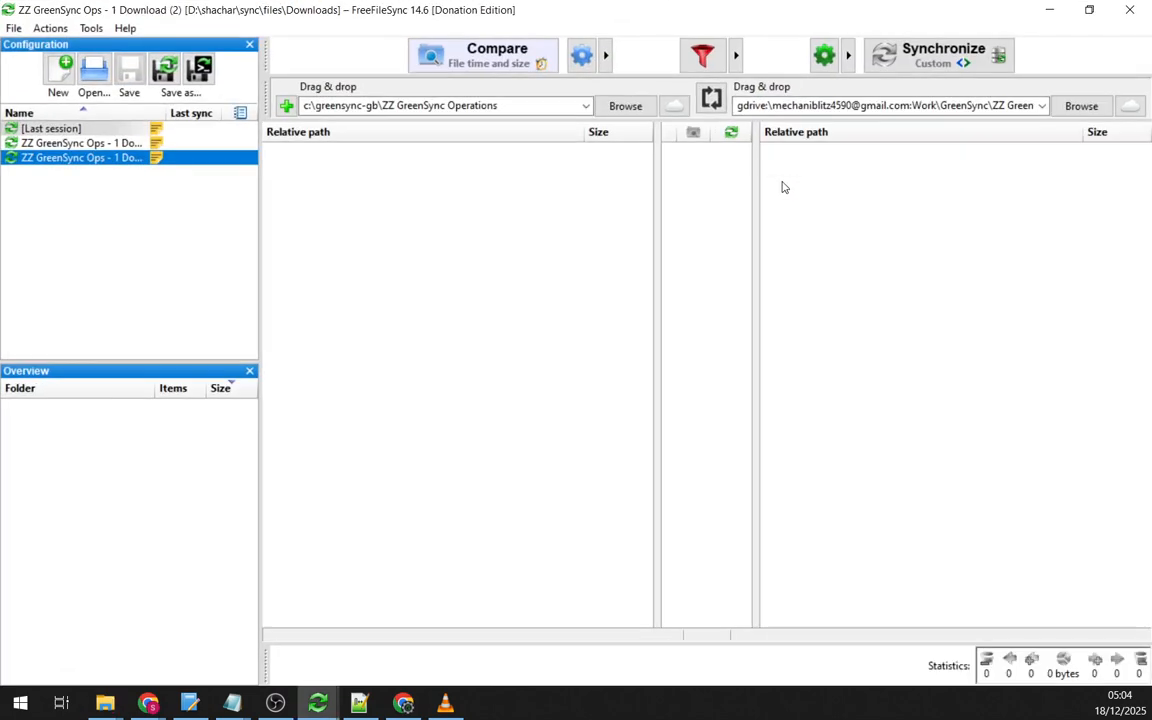
# - Delete ':Work' from the right Google Drive path, leaving GreenSync\ZZ GreenSync Operations
pyautogui.click(774, 105)
pyautogui.click(776, 105)
pyautogui.press('Home')
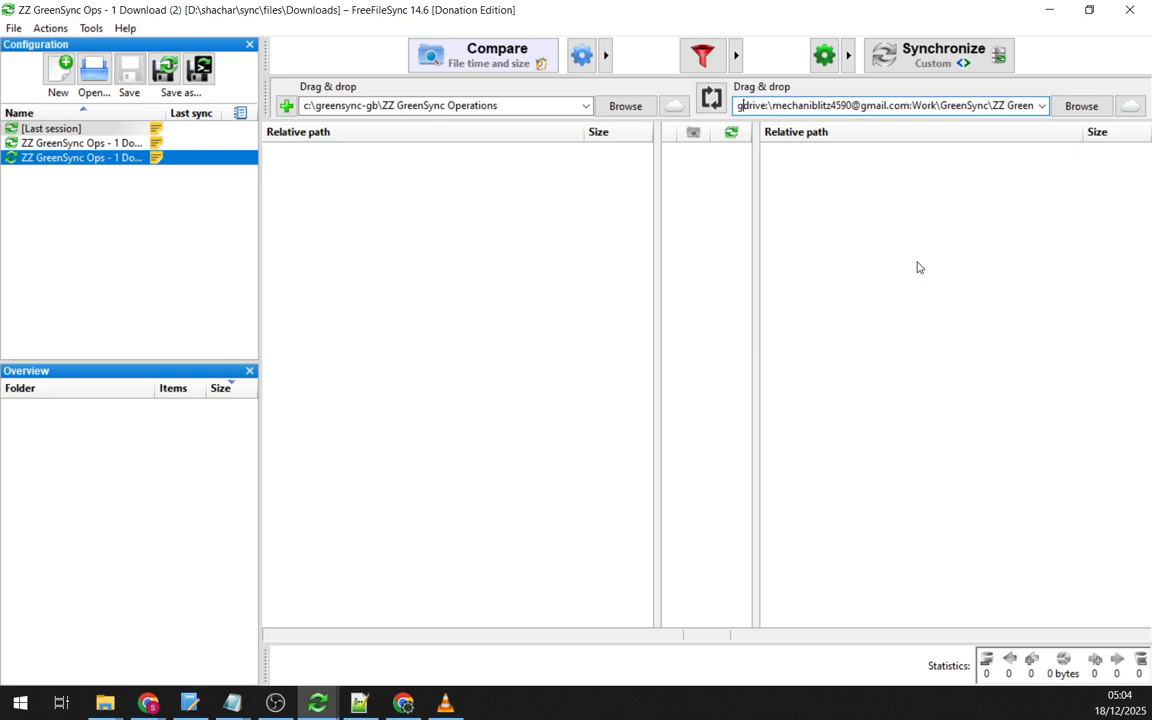
pyautogui.press('Right')
pyautogui.hotkey('ctrl', 'shift', 'Right')
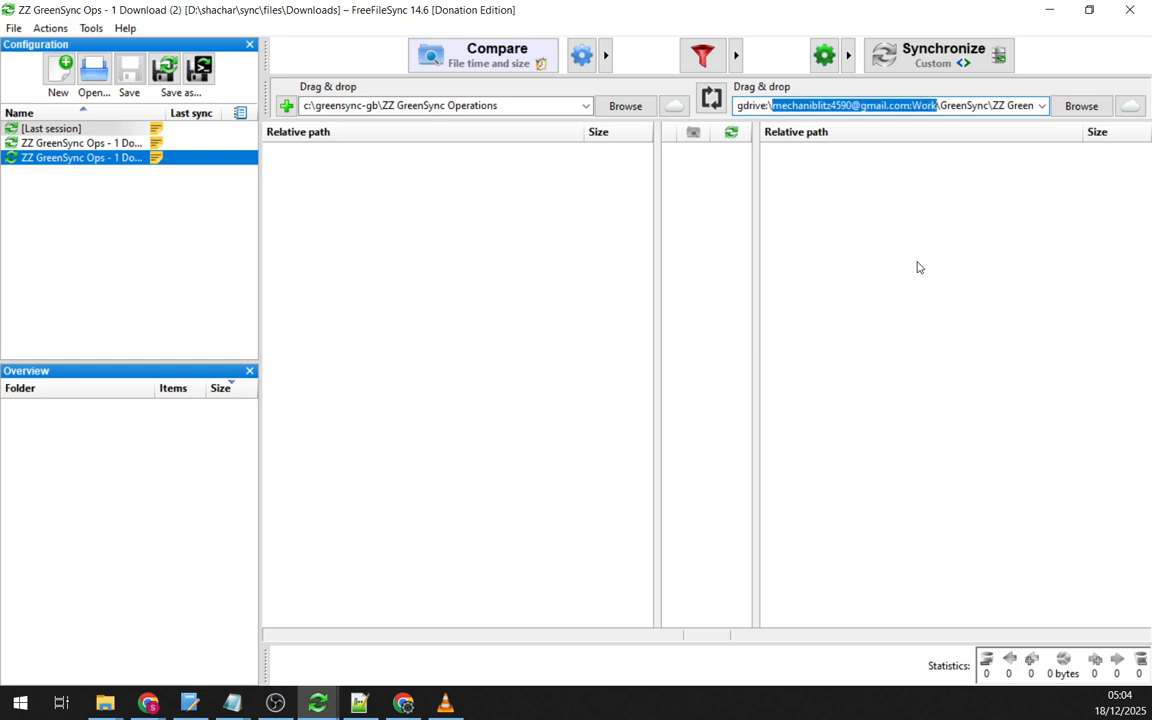
pyautogui.press('Right')
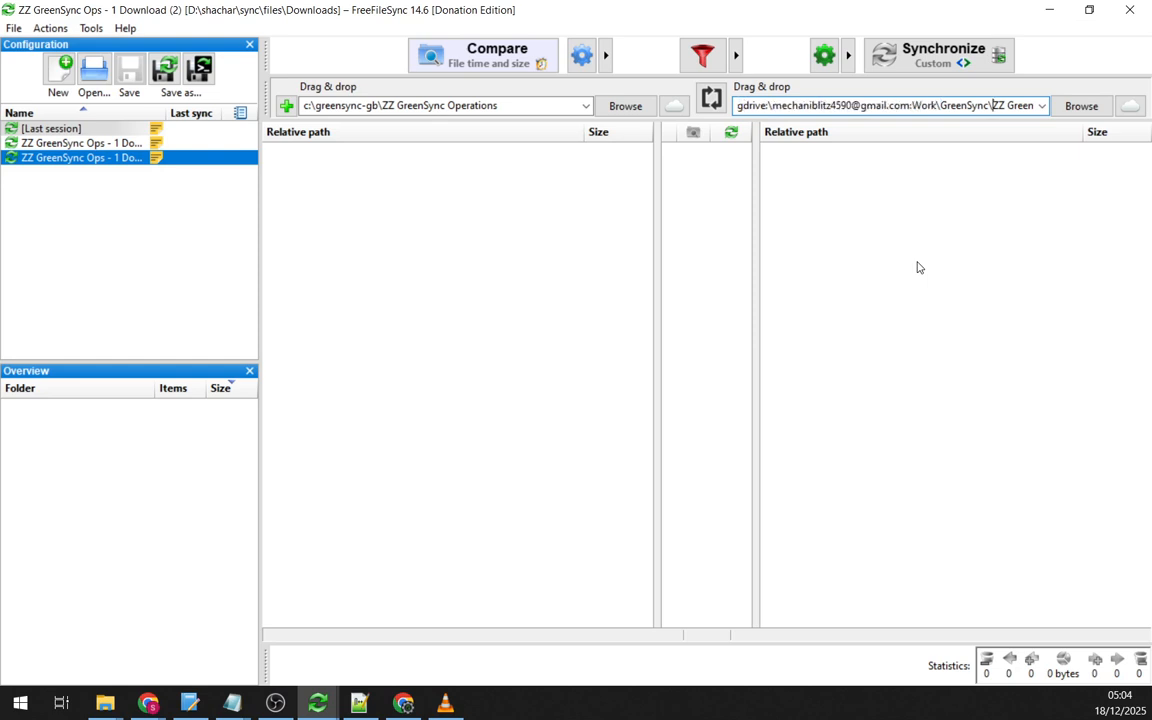
pyautogui.press('Right')
pyautogui.press('Right')
pyautogui.press('Right')
pyautogui.press('Right')
pyautogui.press('Right')
pyautogui.press('Right')
pyautogui.press('Right')
pyautogui.press('Right')
pyautogui.press('Right')
pyautogui.press('Right')
pyautogui.press('Right')
pyautogui.press('Right')
pyautogui.press('Right')
pyautogui.press('Right')
pyautogui.press('Right')
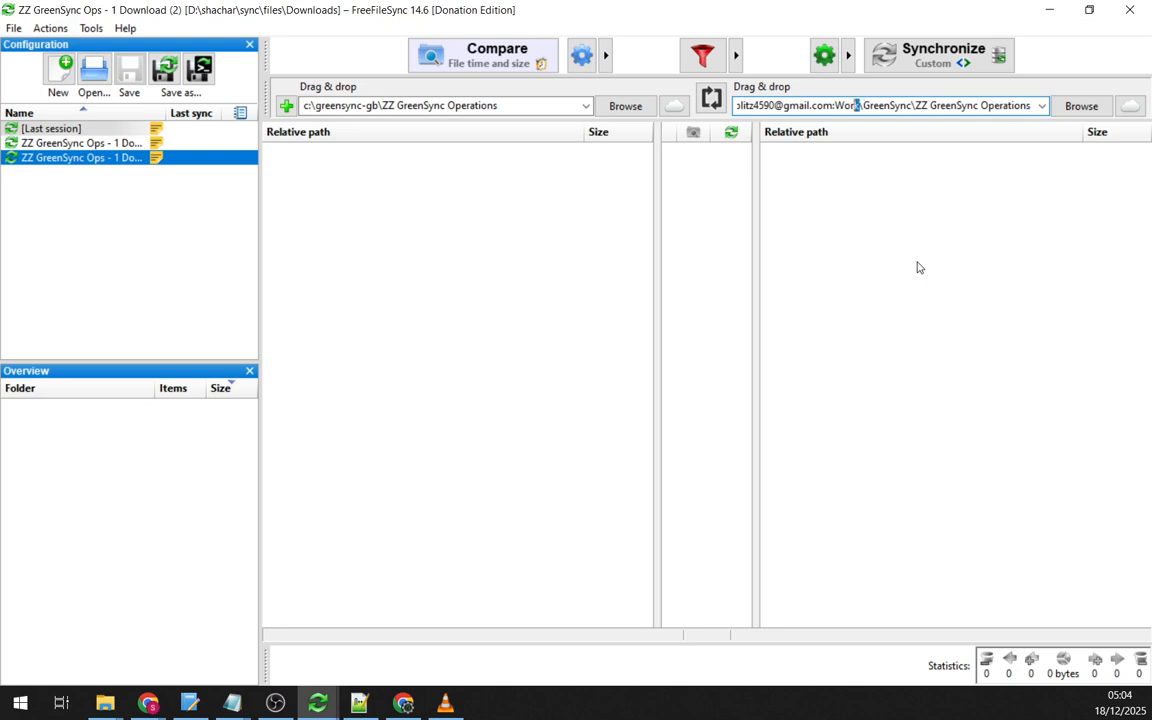
pyautogui.press('BackSpace')
pyautogui.press('BackSpace')
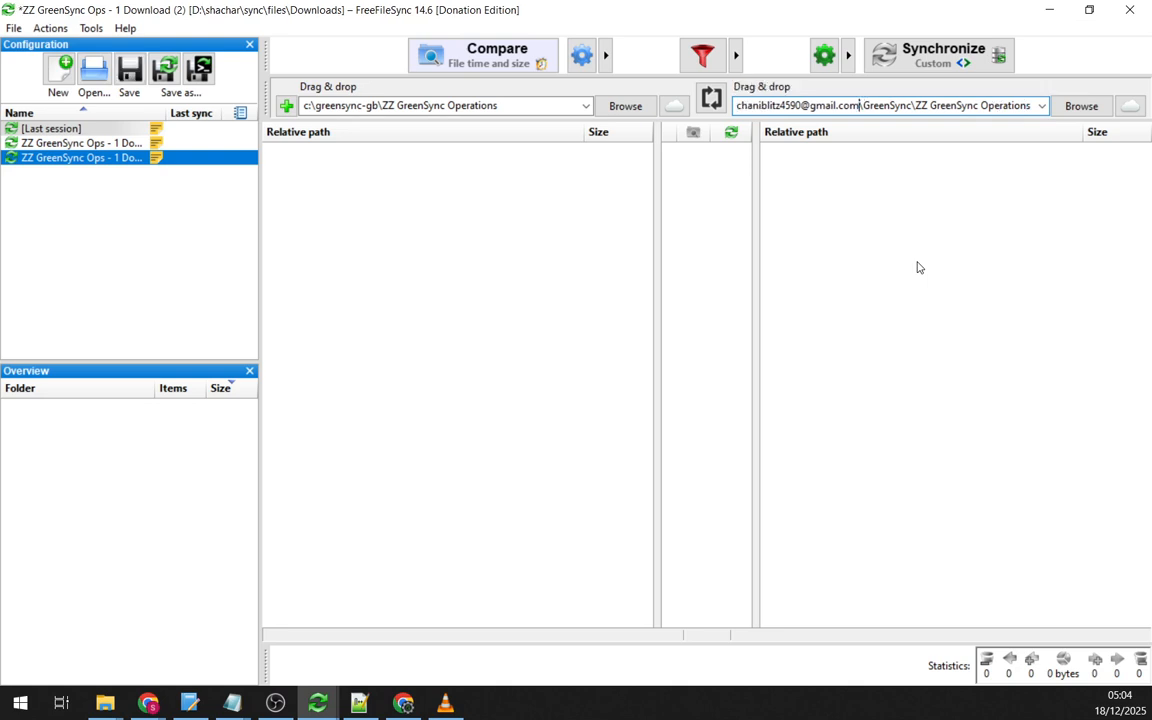
pyautogui.hotkey('ctrl', 'a')
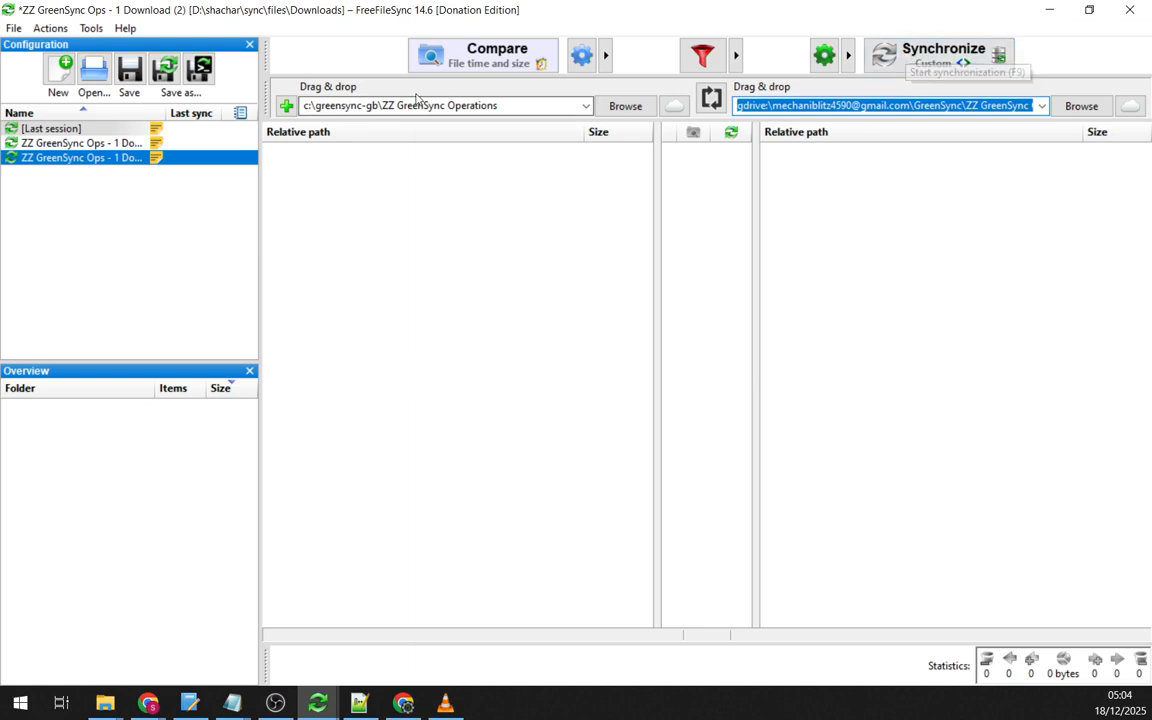
# - Run Compare and approve Google access, yielding 76 items (66 files, 60.0 MB) to sync
pyautogui.click(496, 58)
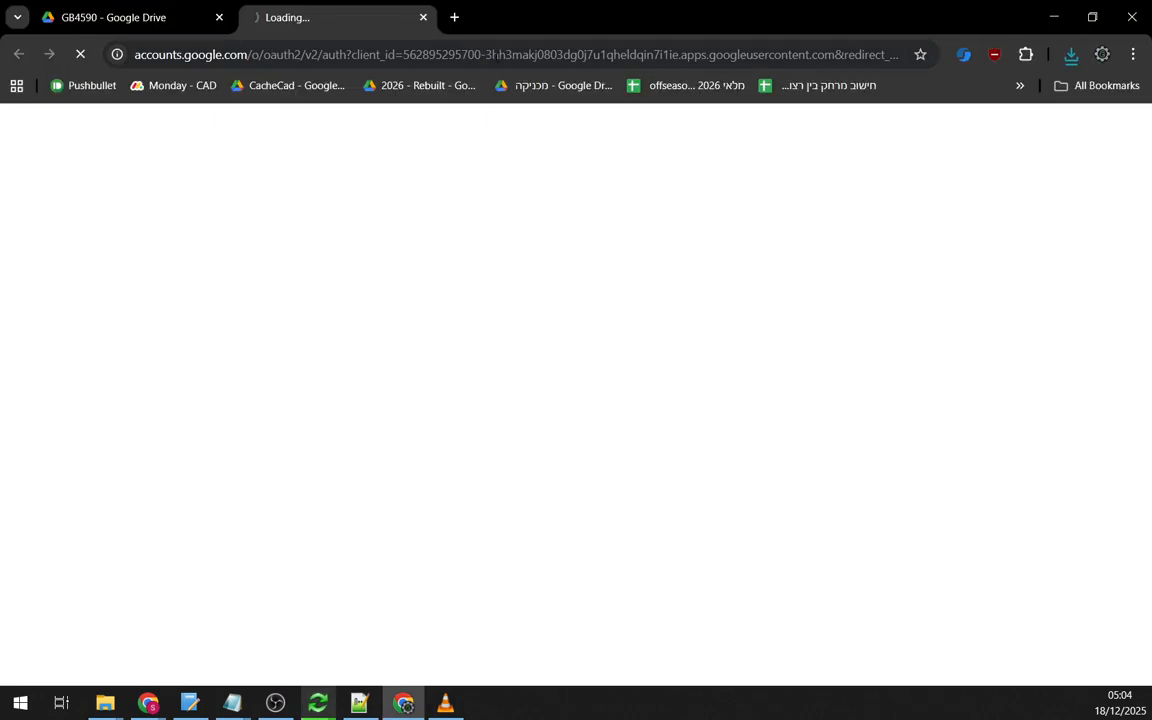
pyautogui.scroll(-2, 722, 617)
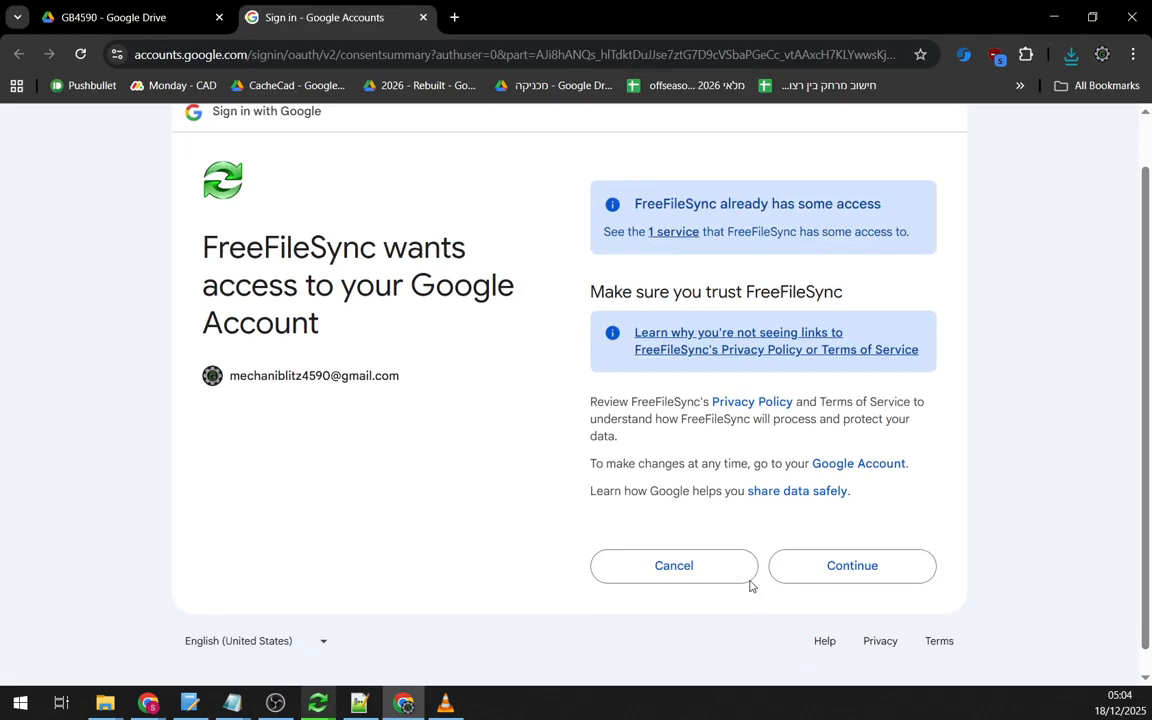
pyautogui.moveTo(204, 220); pyautogui.dragTo(424, 222)
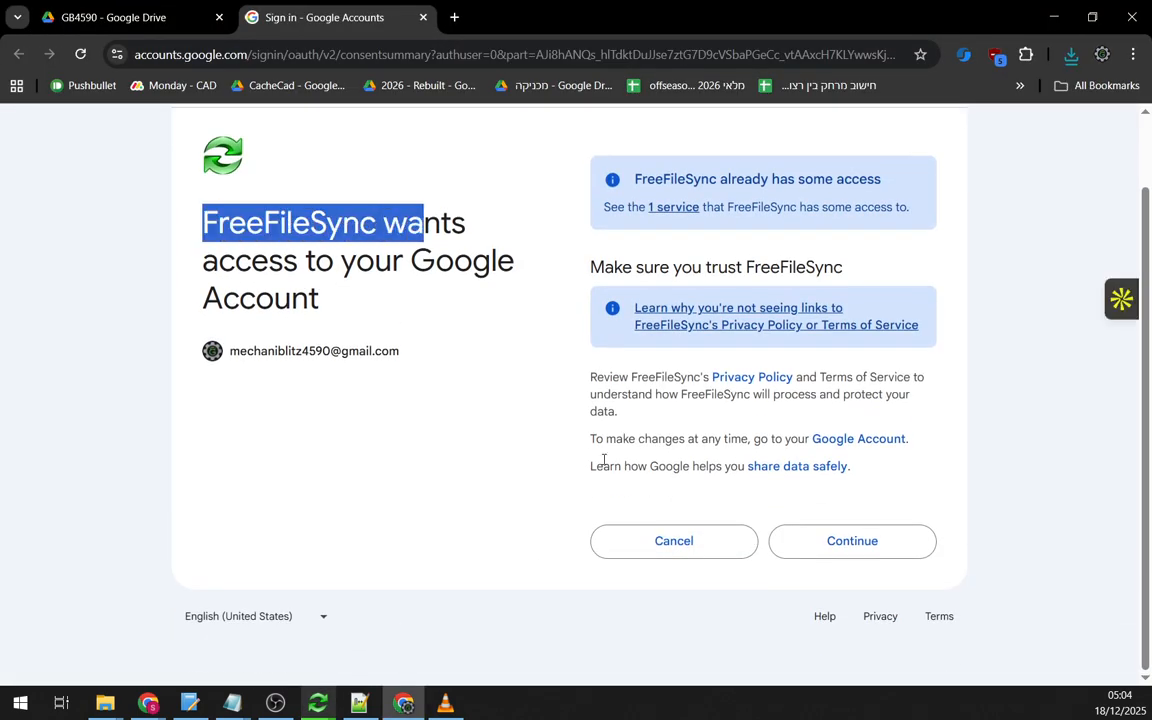
pyautogui.click(826, 537)
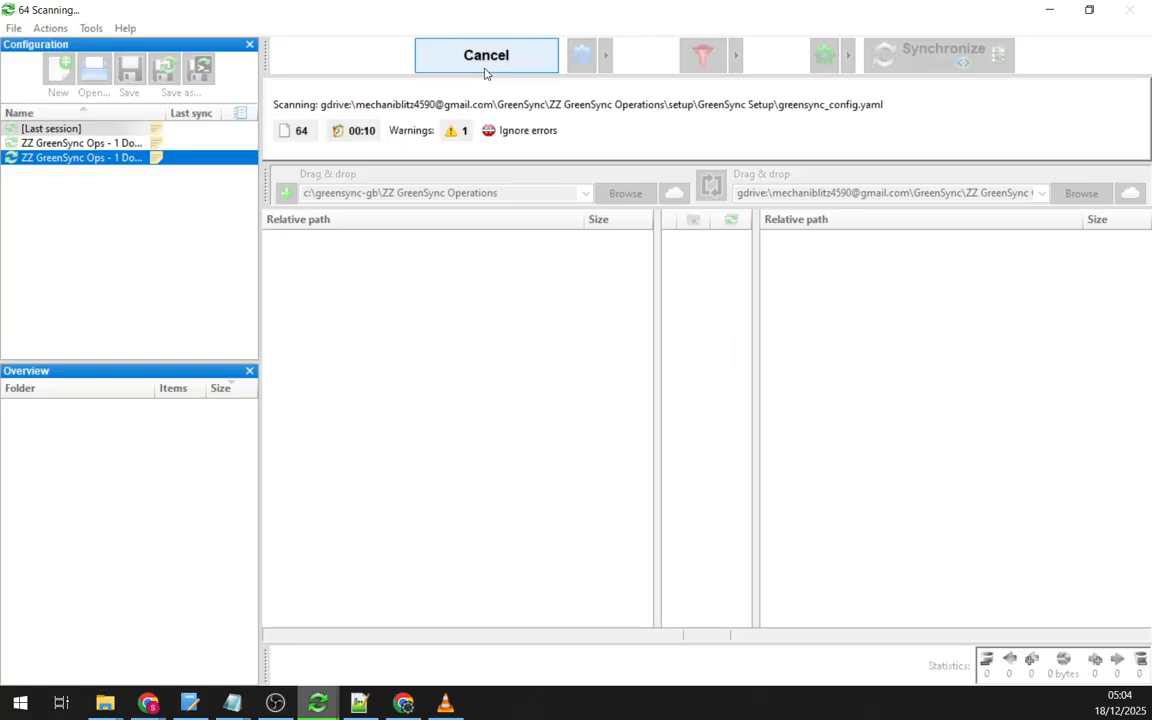
pyautogui.scroll(-9, 945, 385)
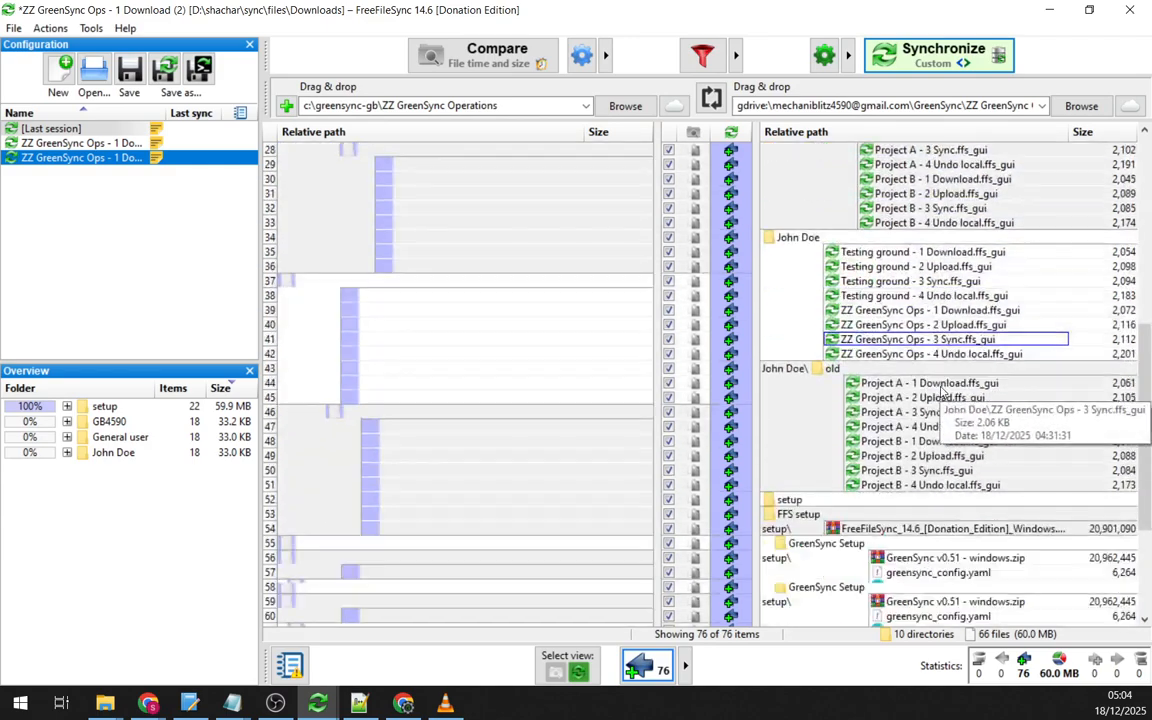
pyautogui.scroll(9, 944, 393)
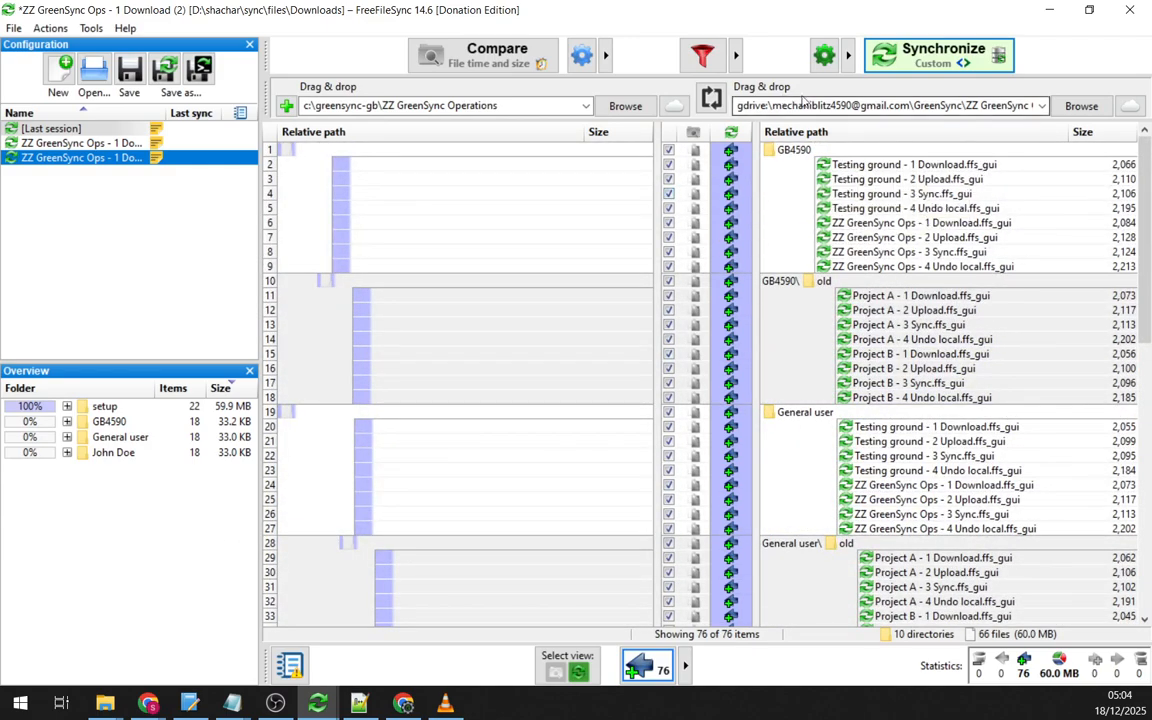
pyautogui.click(776, 106)
pyautogui.click(786, 105)
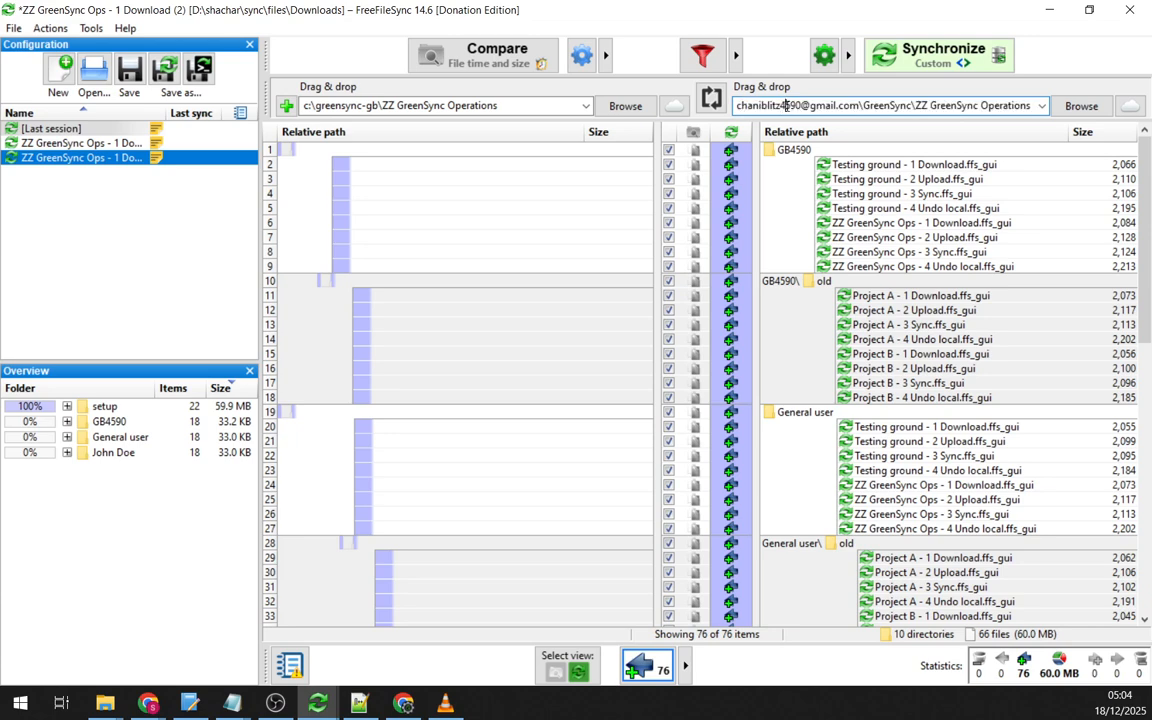
pyautogui.doubleClick(800, 106)
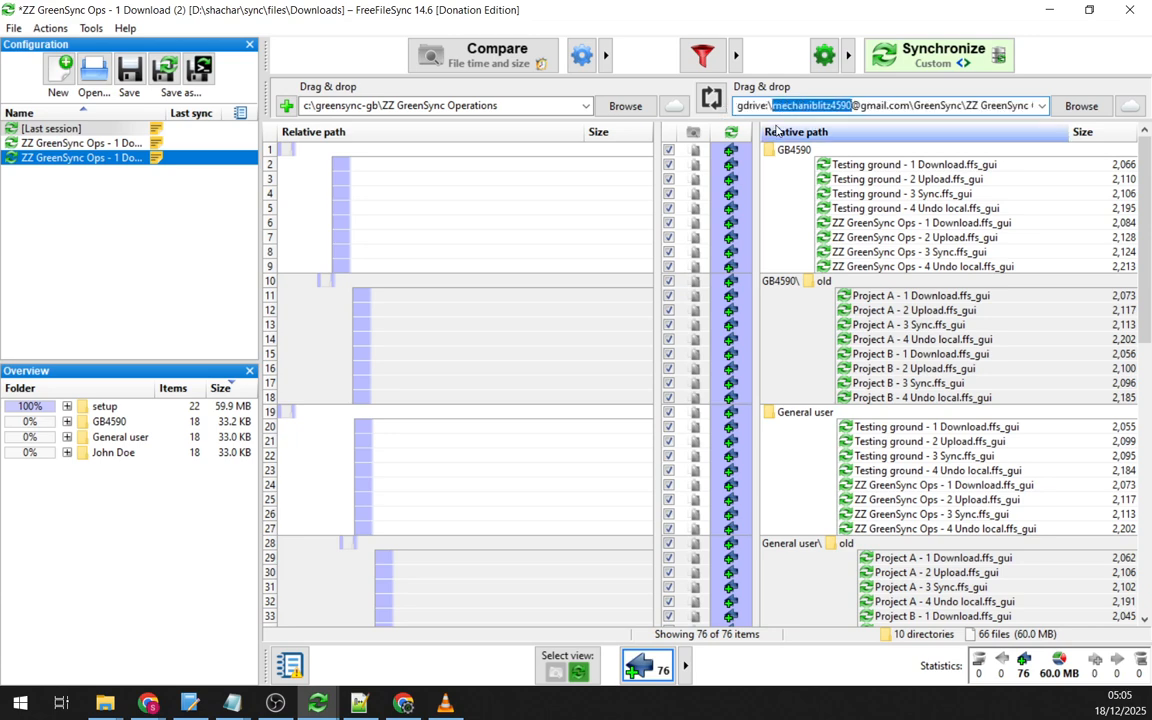